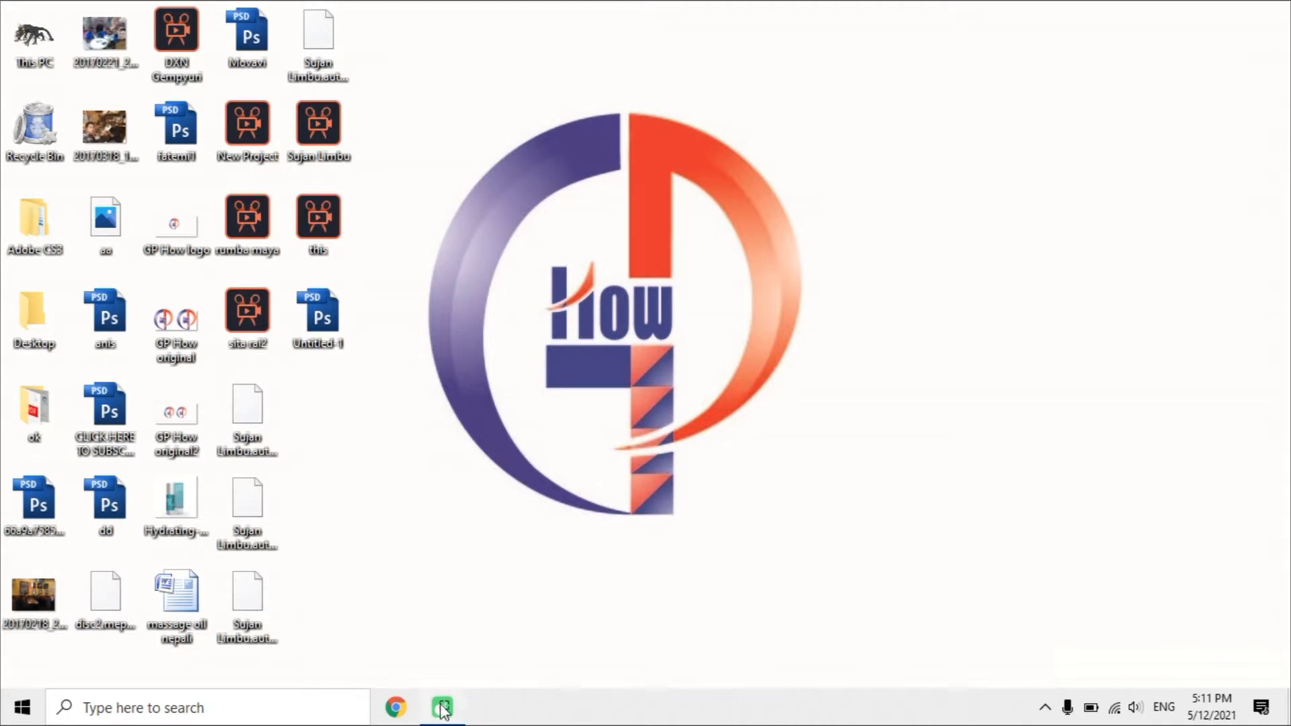
- Launch Google Chrome from the taskbar to get a new browser window
click(401, 715)
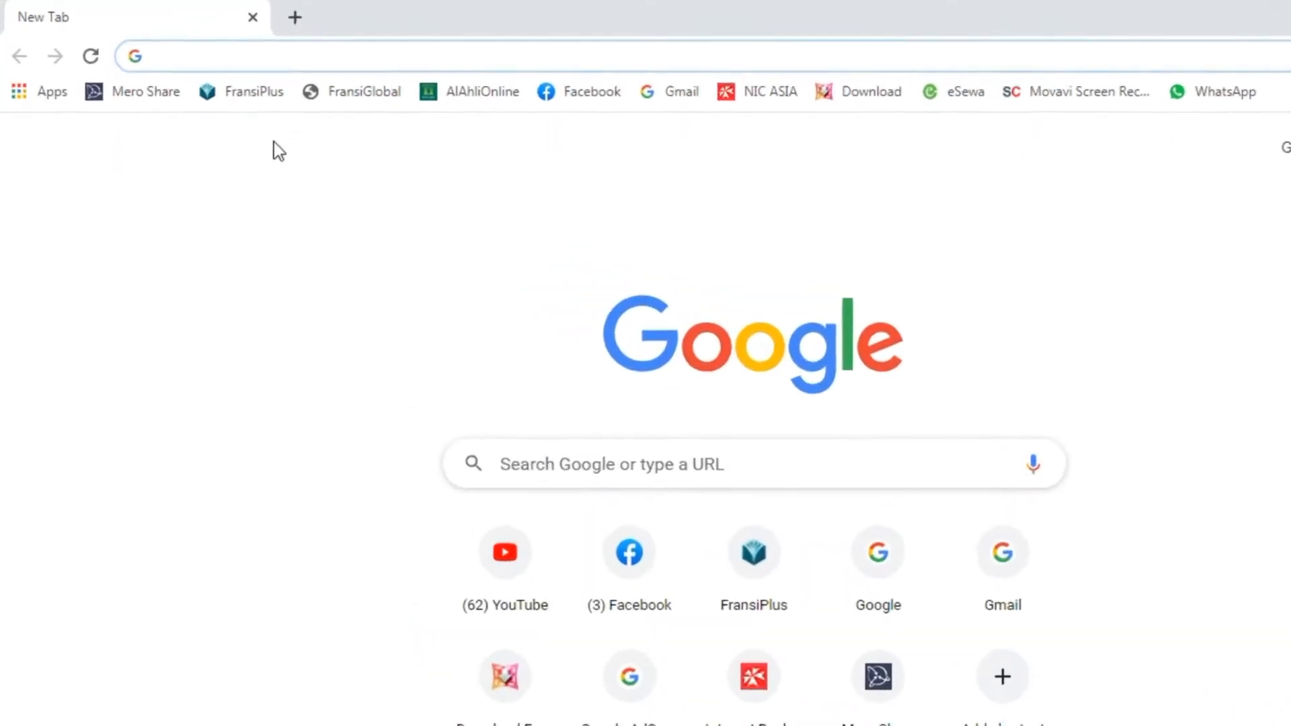
- Load the router admin address //192.168.100.1 in Chrome's address bar
click(260, 67)
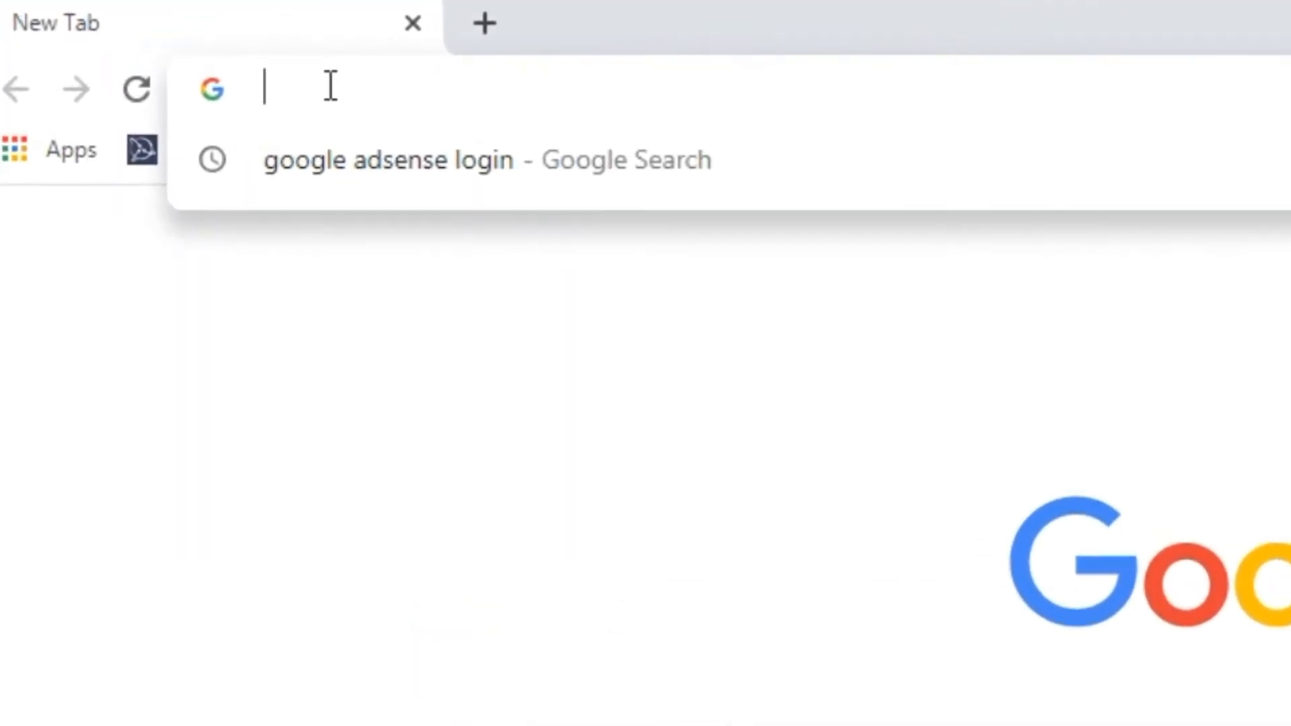
text(//)
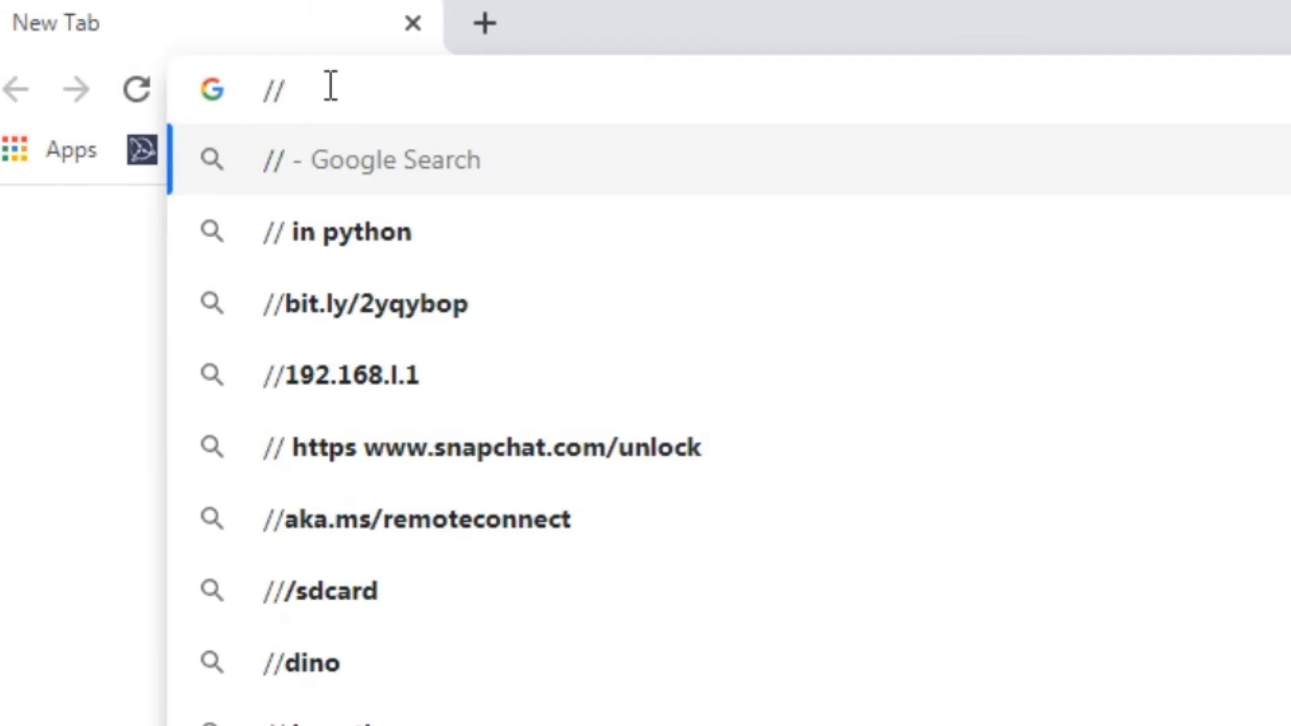
text(192.16.)
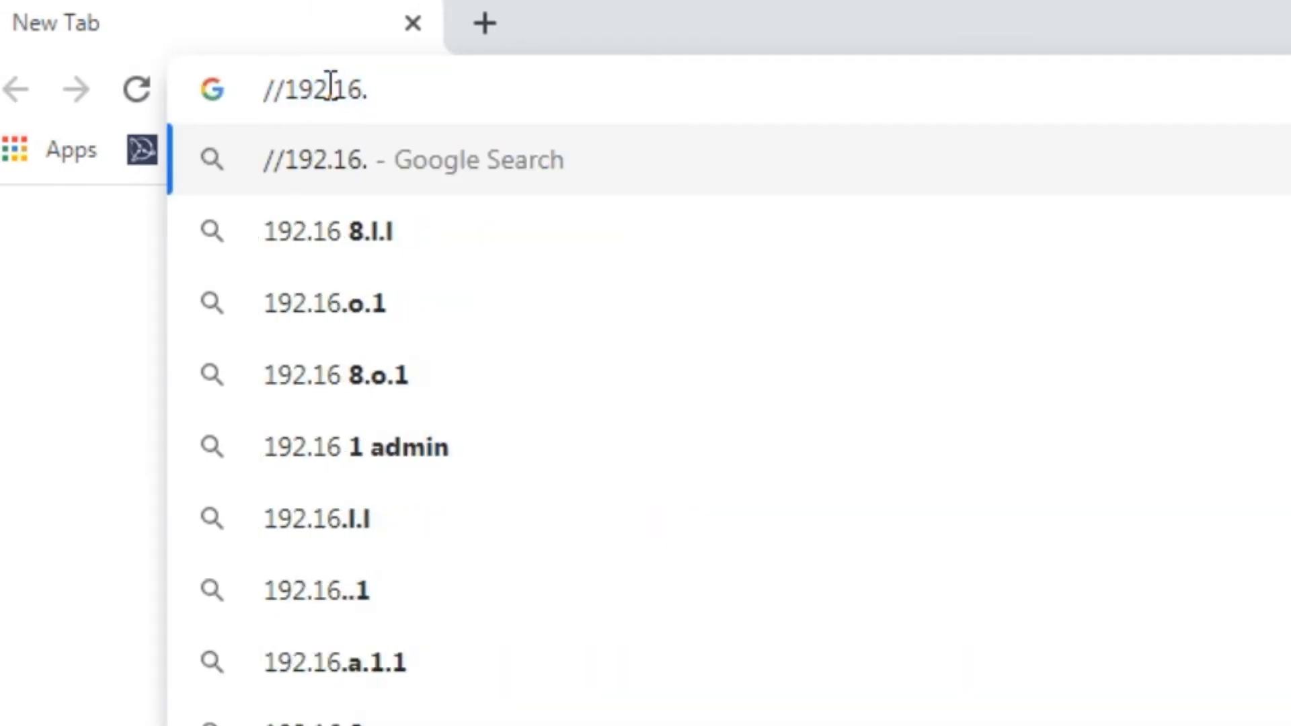
key(BackSpace)
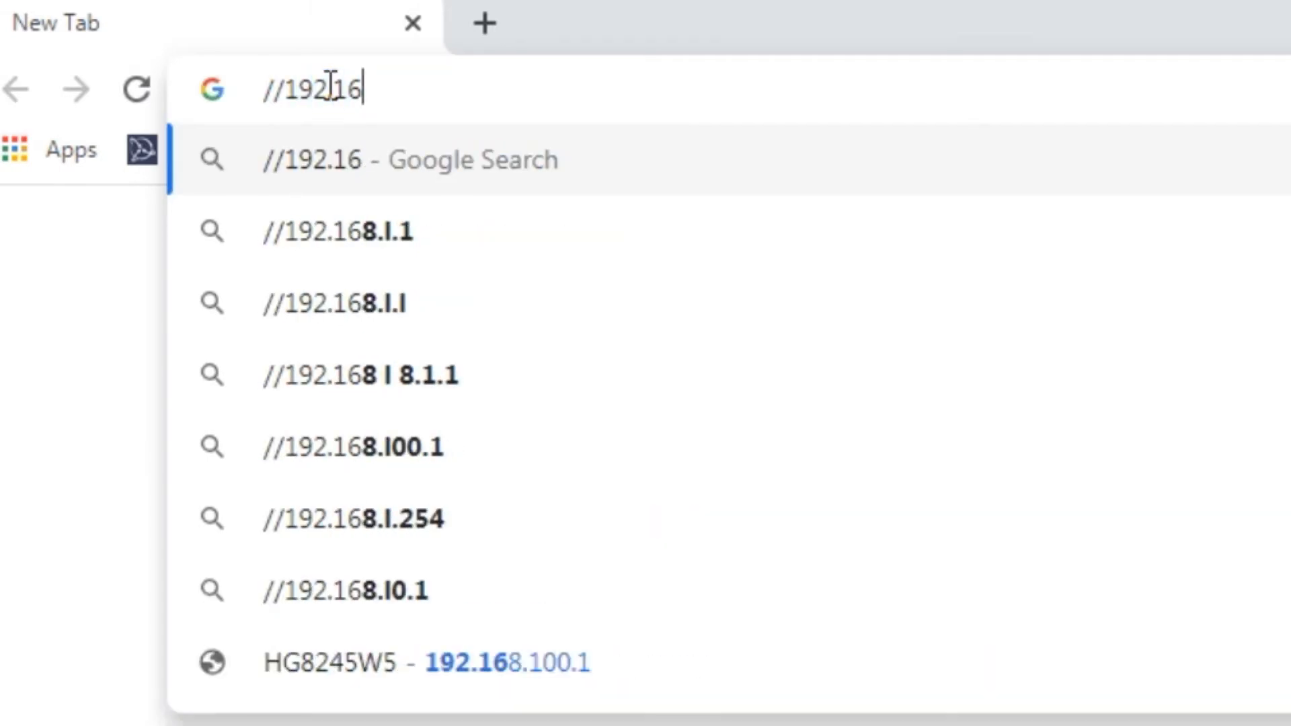
text(8)
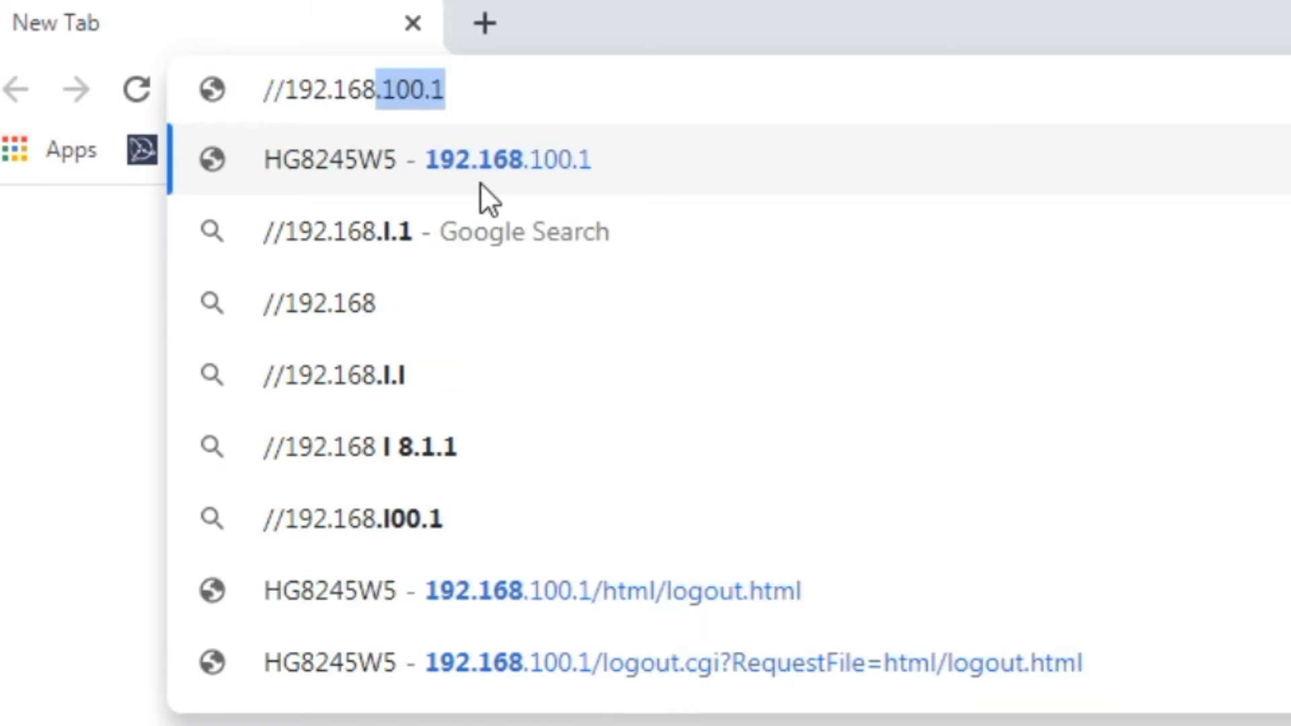
text(.100.)
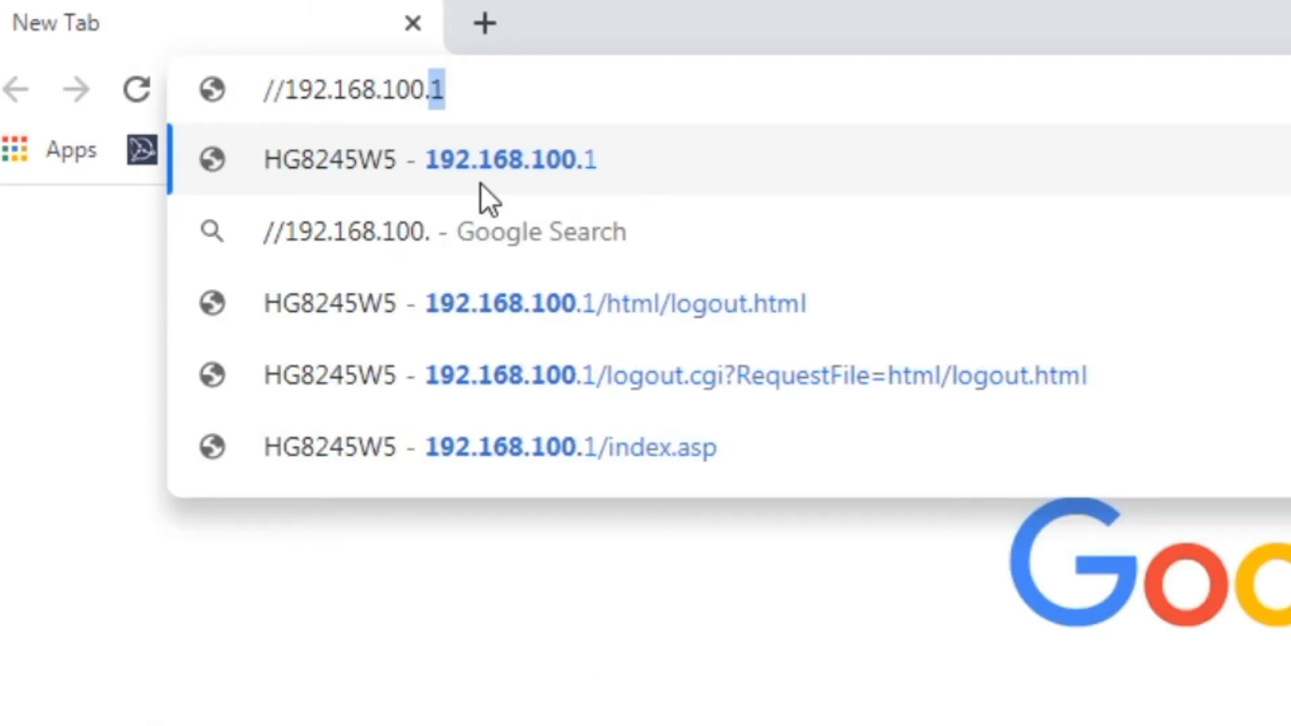
text(1)
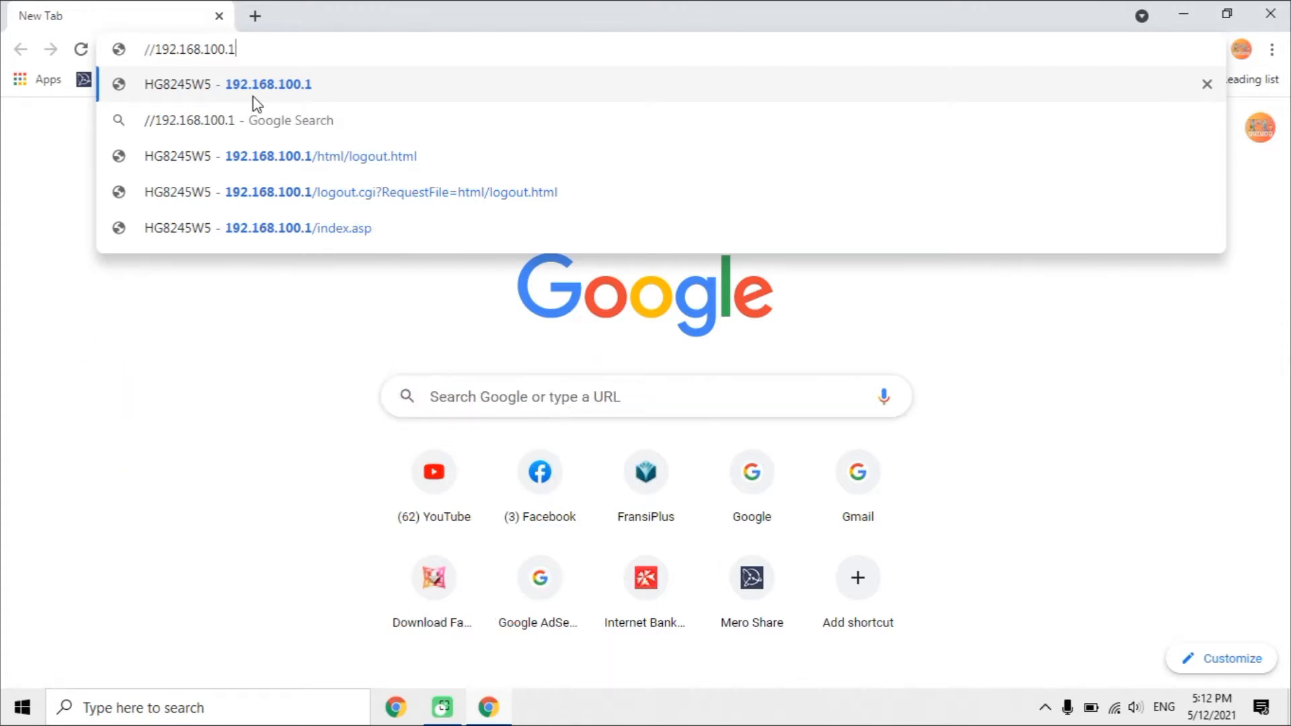
key(Return)
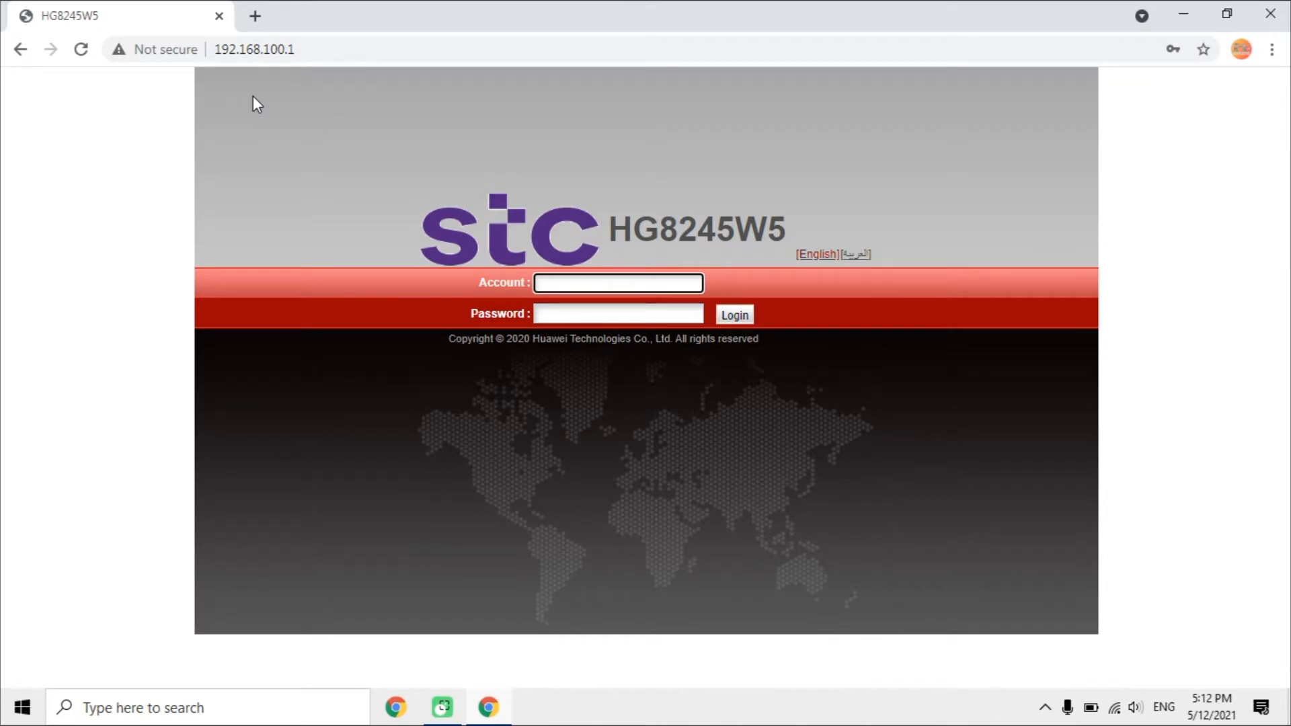
click(816, 255)
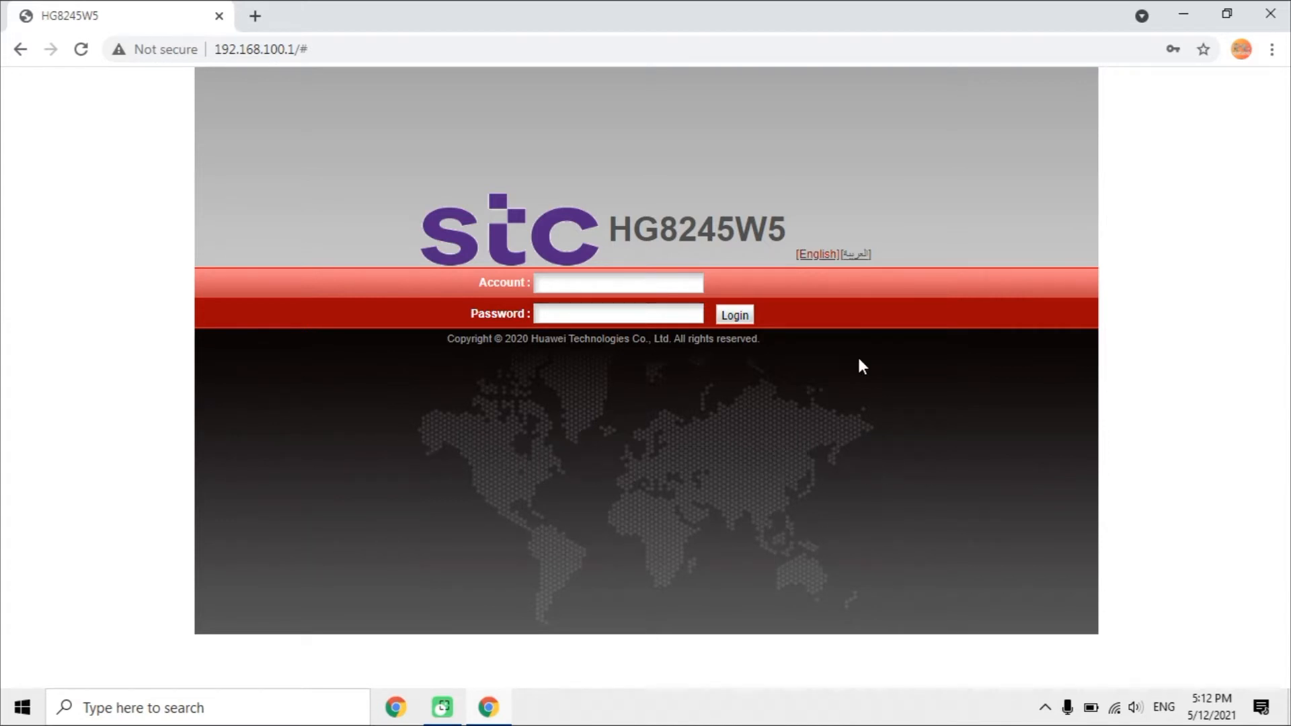
- Log in to the router with the administrator account name and its password
click(627, 286)
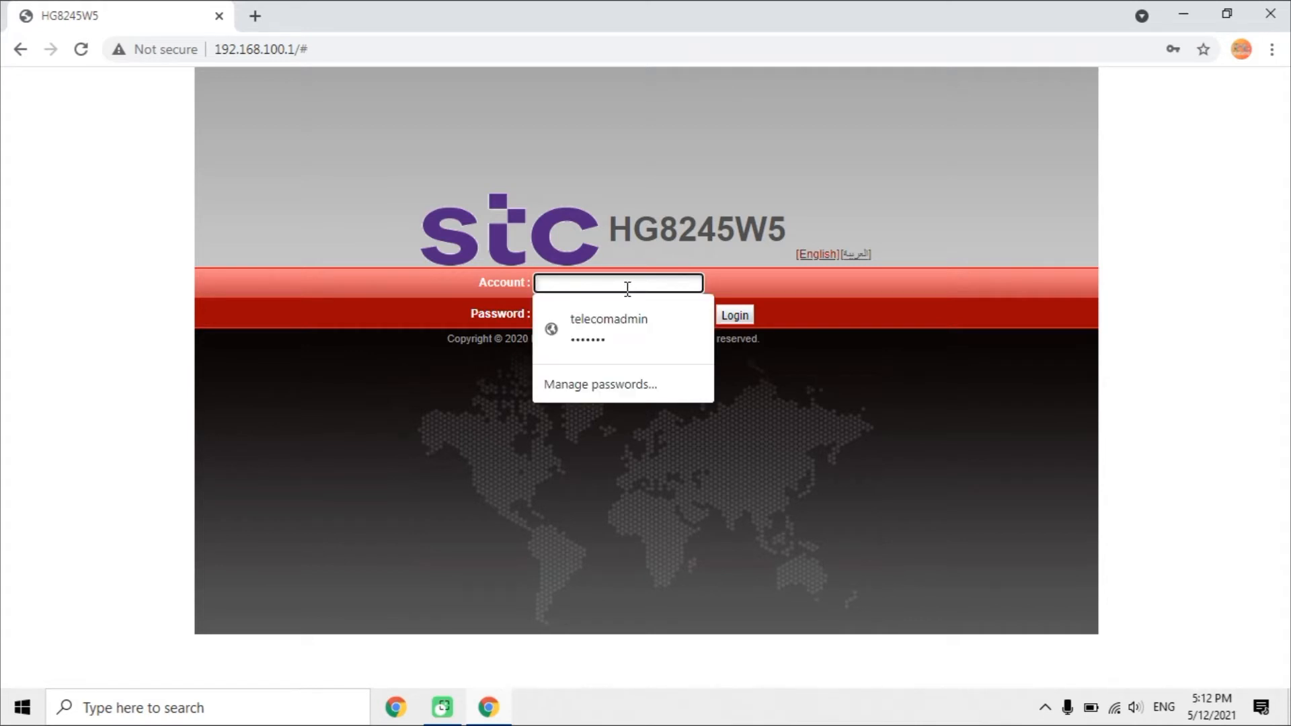
text(telecomadmin)
key(Tab)
text(•••)
key(BackSpace)
key(BackSpace)
key(BackSpace)
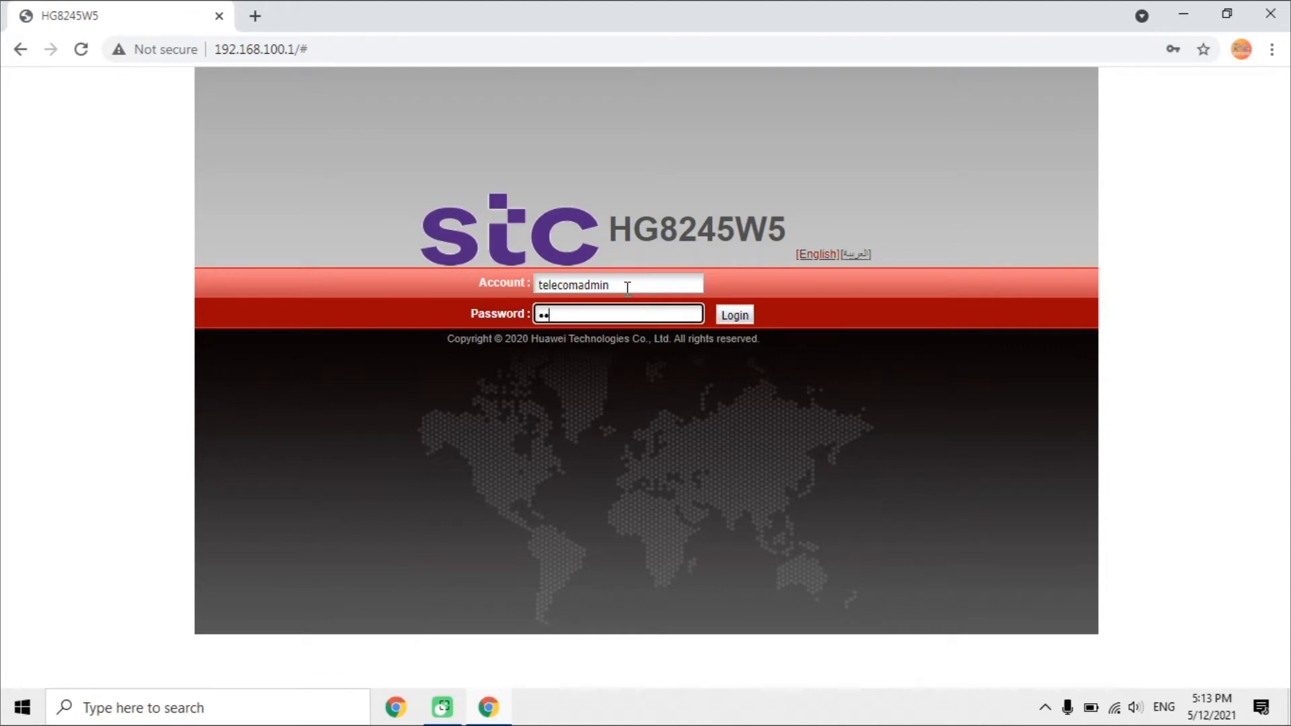
text(•••••••)
click(735, 316)
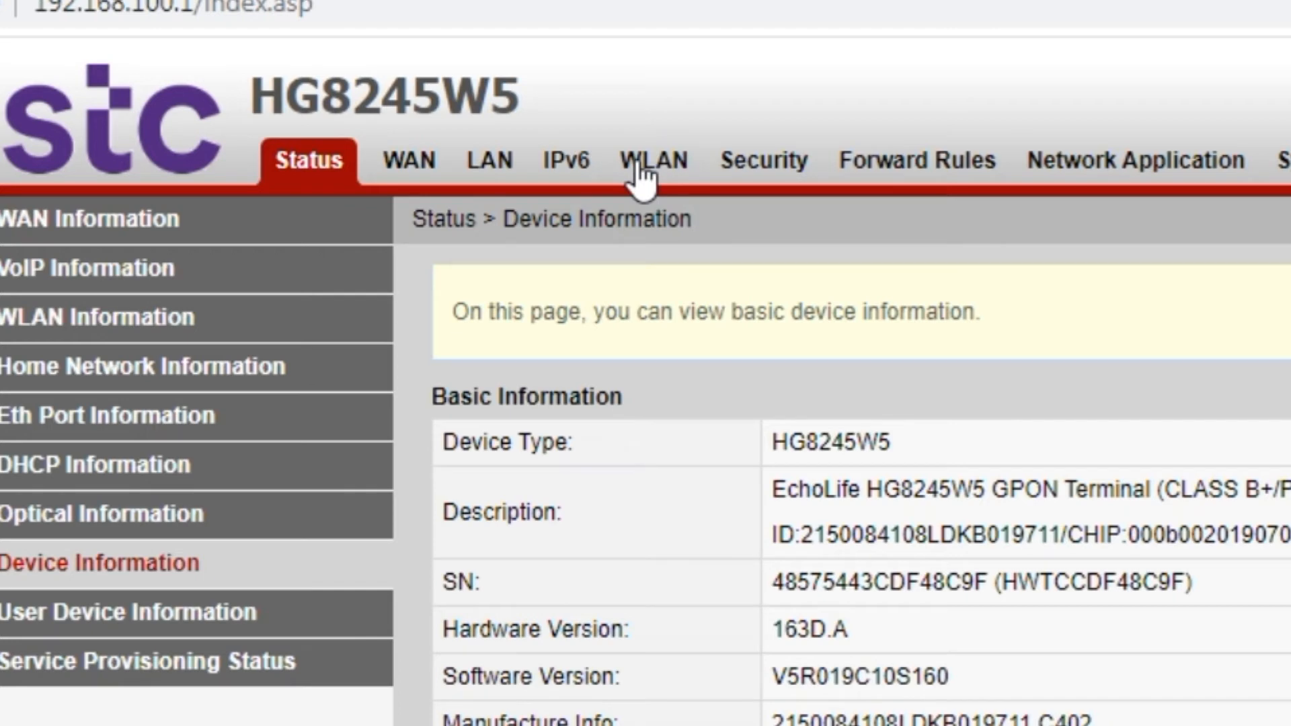
- Open WLAN 2.4G Basic Network Settings and select the SSID name Lekh 4G
click(641, 177)
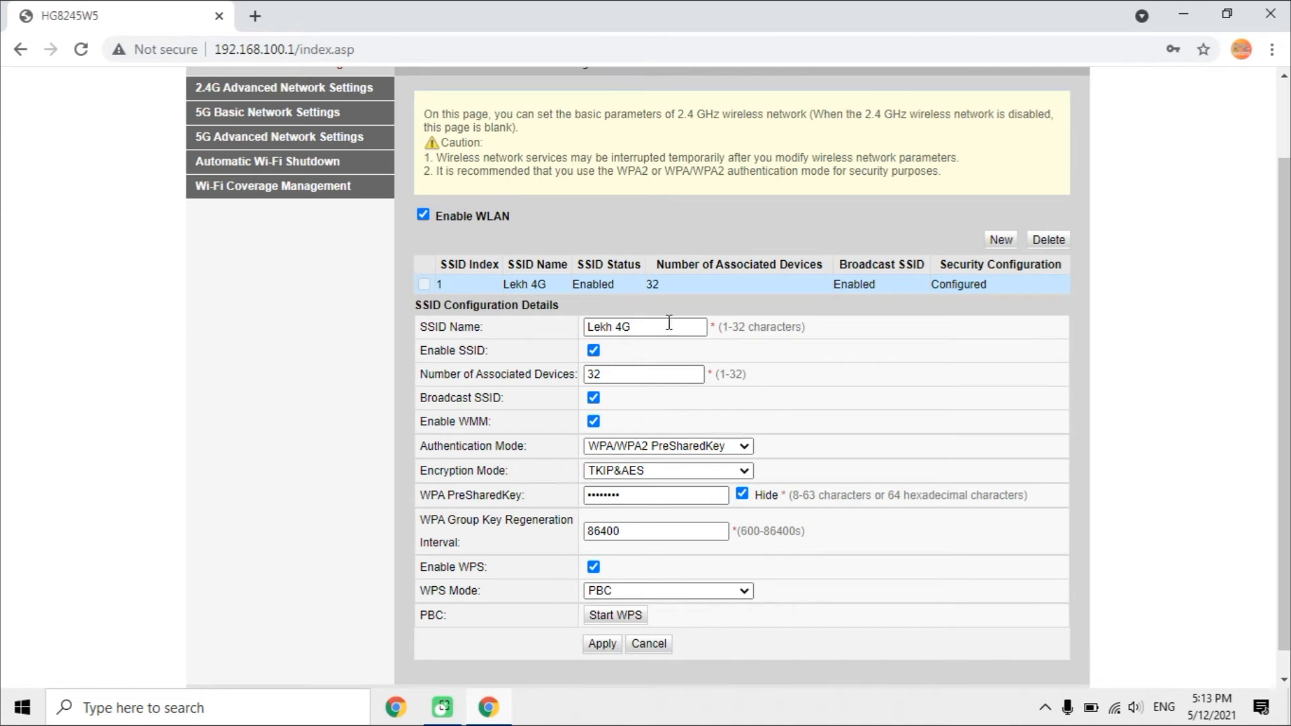
click(656, 415)
drag(629, 313, 567, 335)
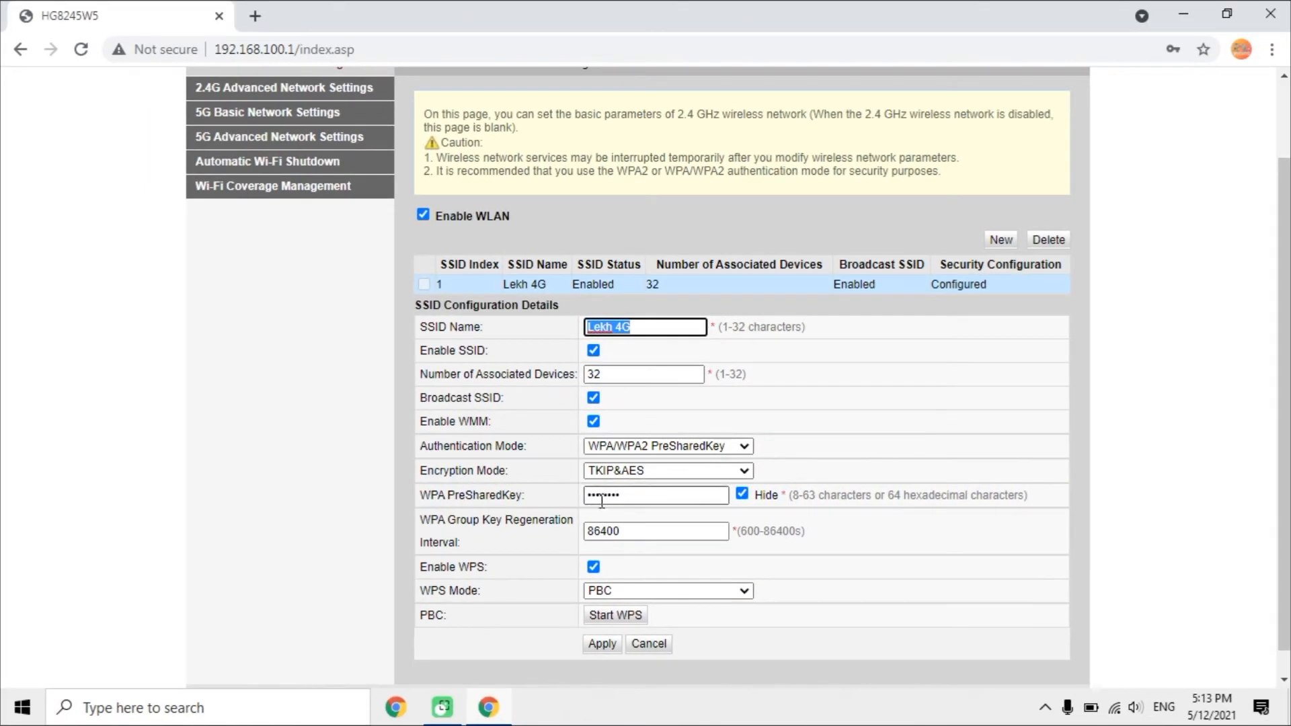
- Reveal the WPA pre-shared key, replace it with a new password, and apply
click(742, 495)
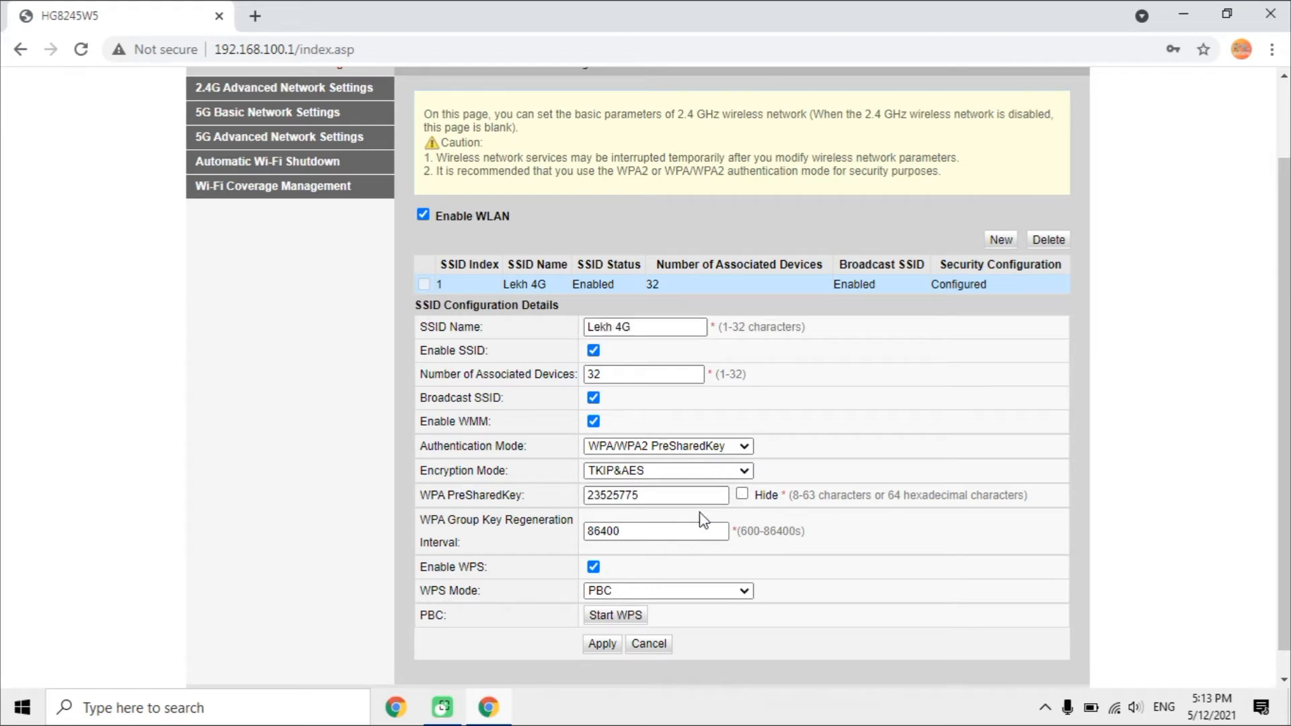
drag(660, 498, 578, 509)
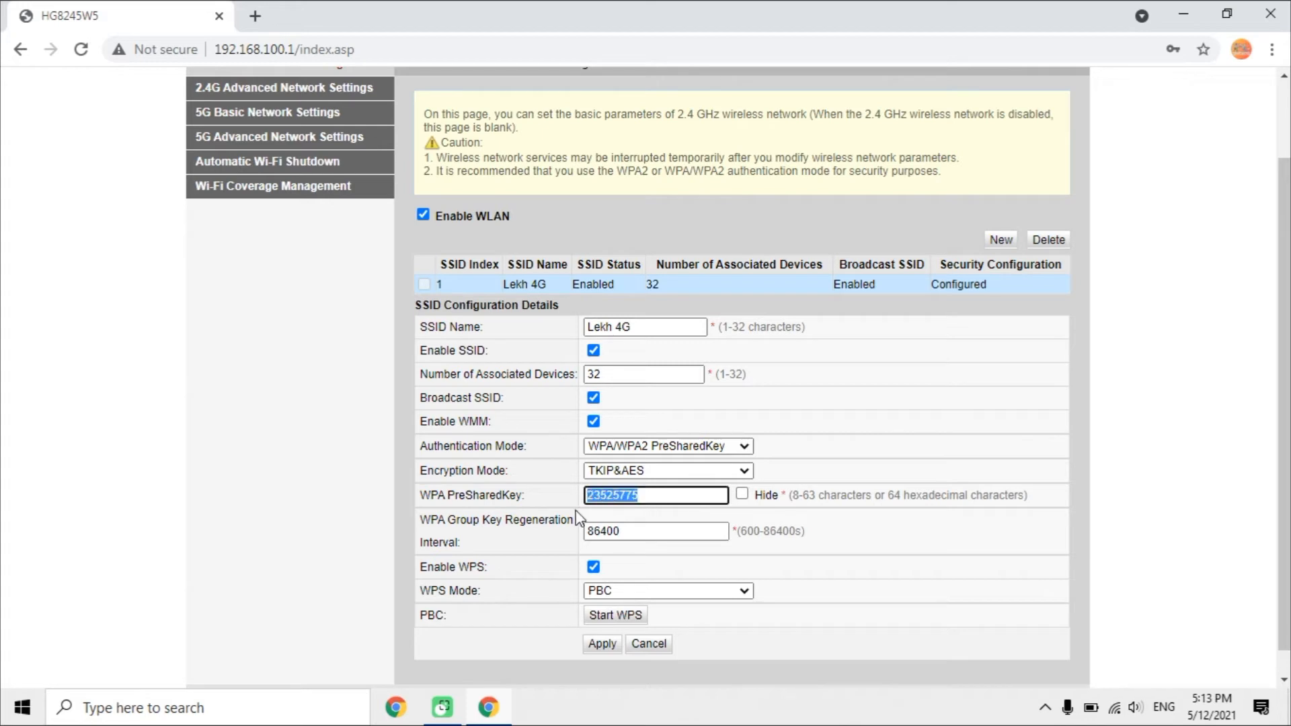
key(BackSpace)
click(601, 647)
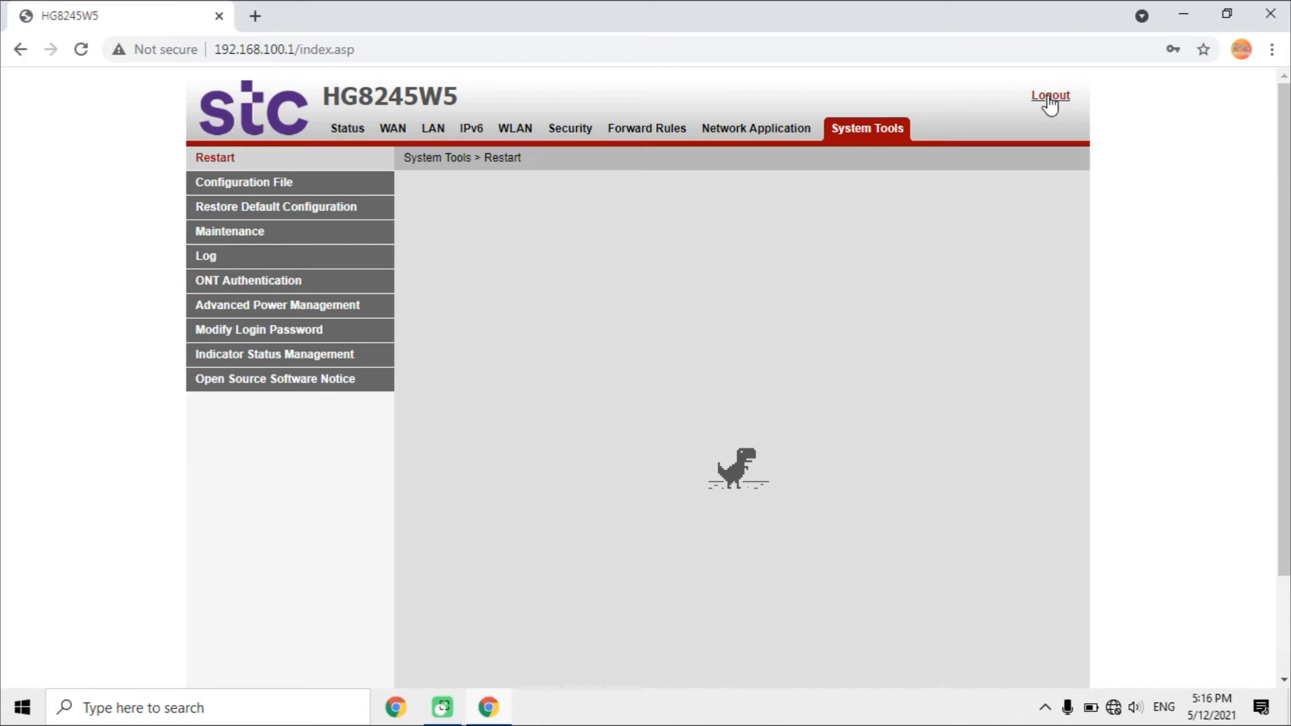
- Log out of the router and reload 192.168.100.1, which now shows No internet
click(1048, 97)
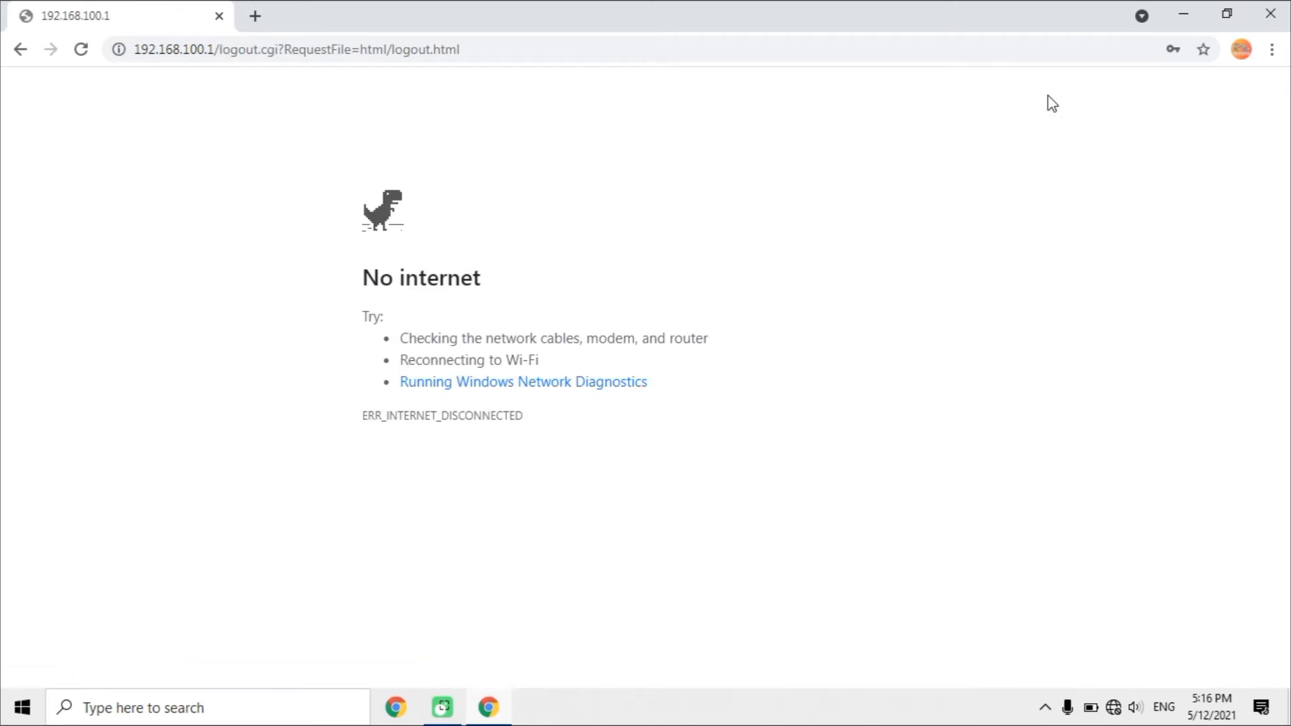
click(482, 49)
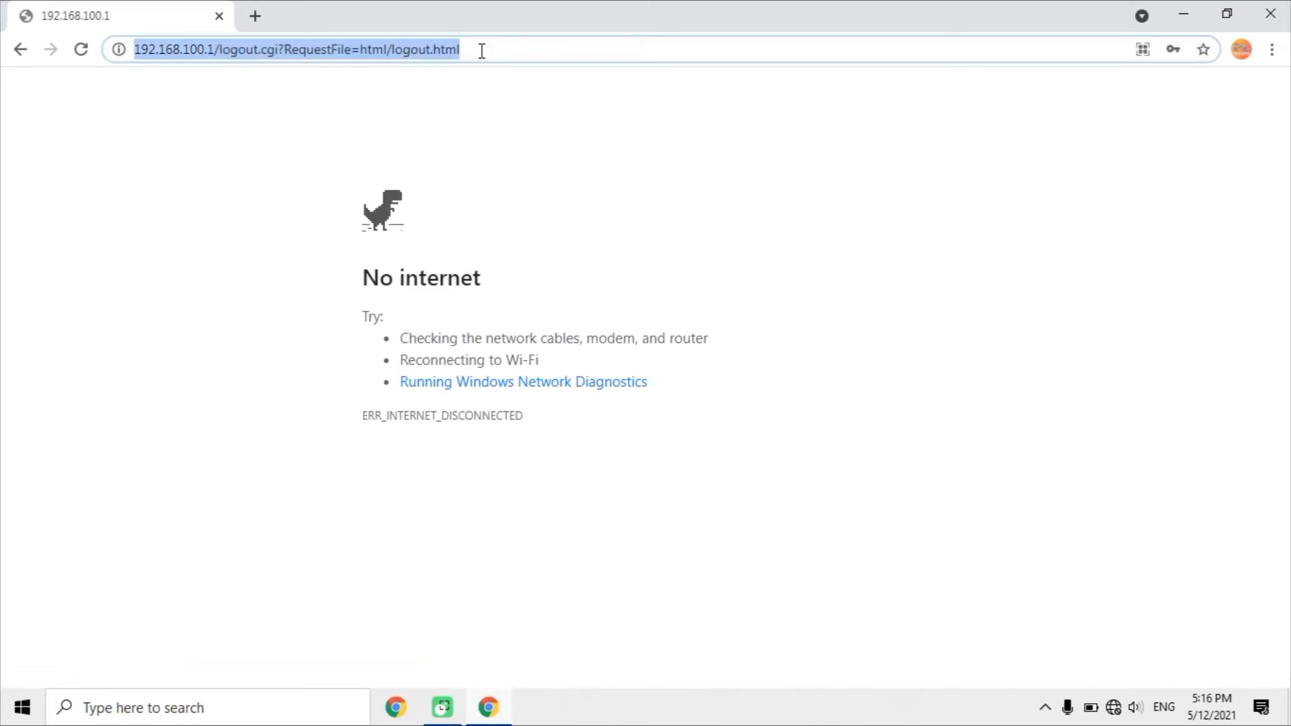
text(//)
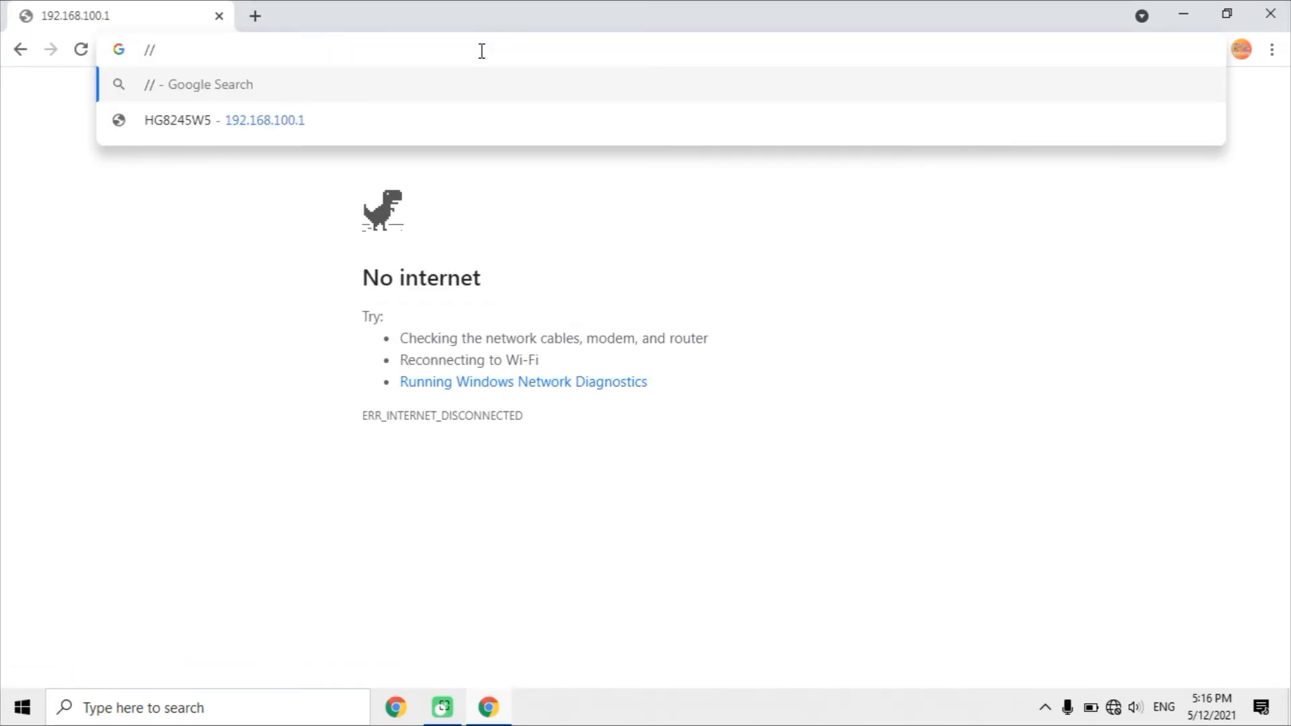
text(192.168.100.1)
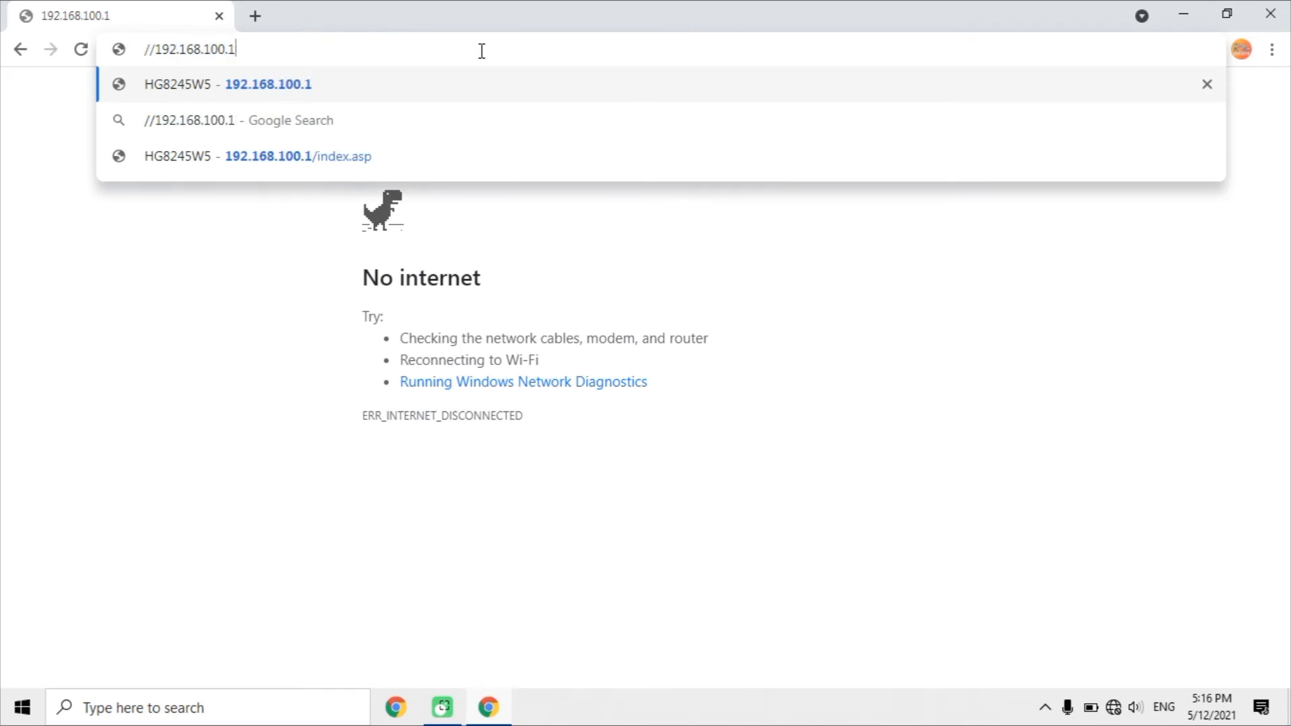
key(Return)
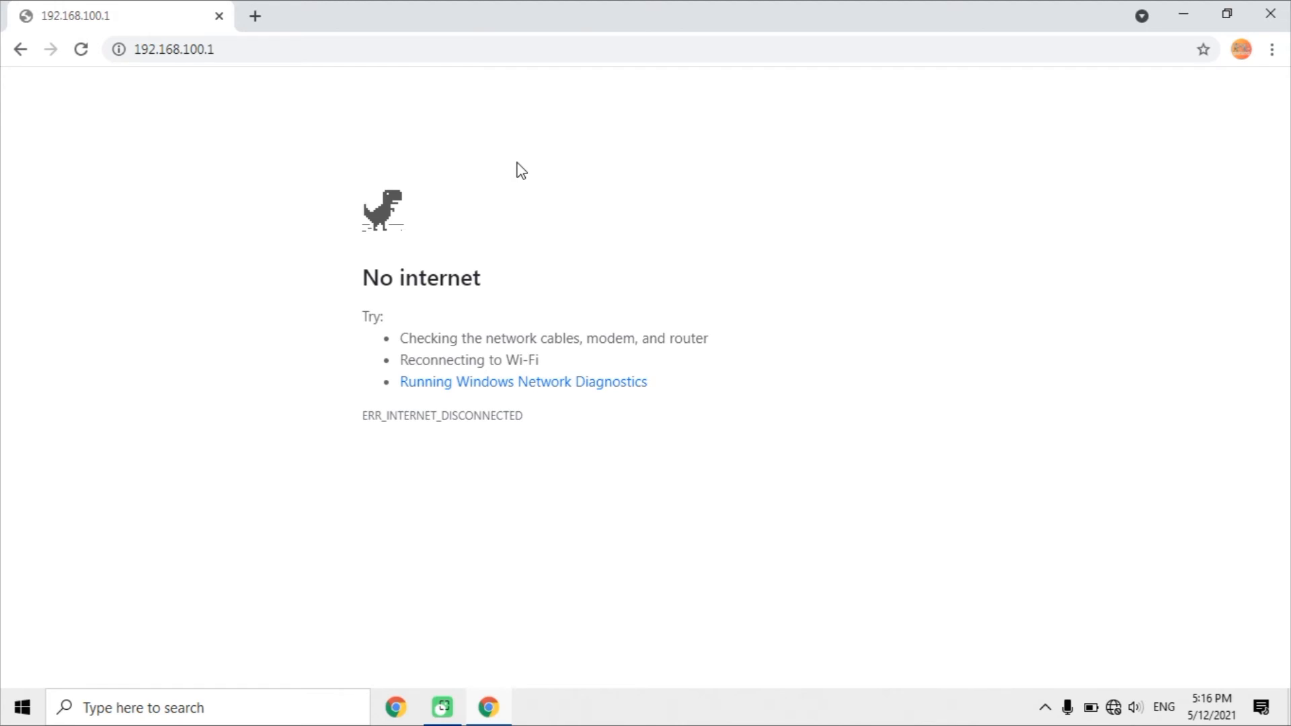
click(1113, 713)
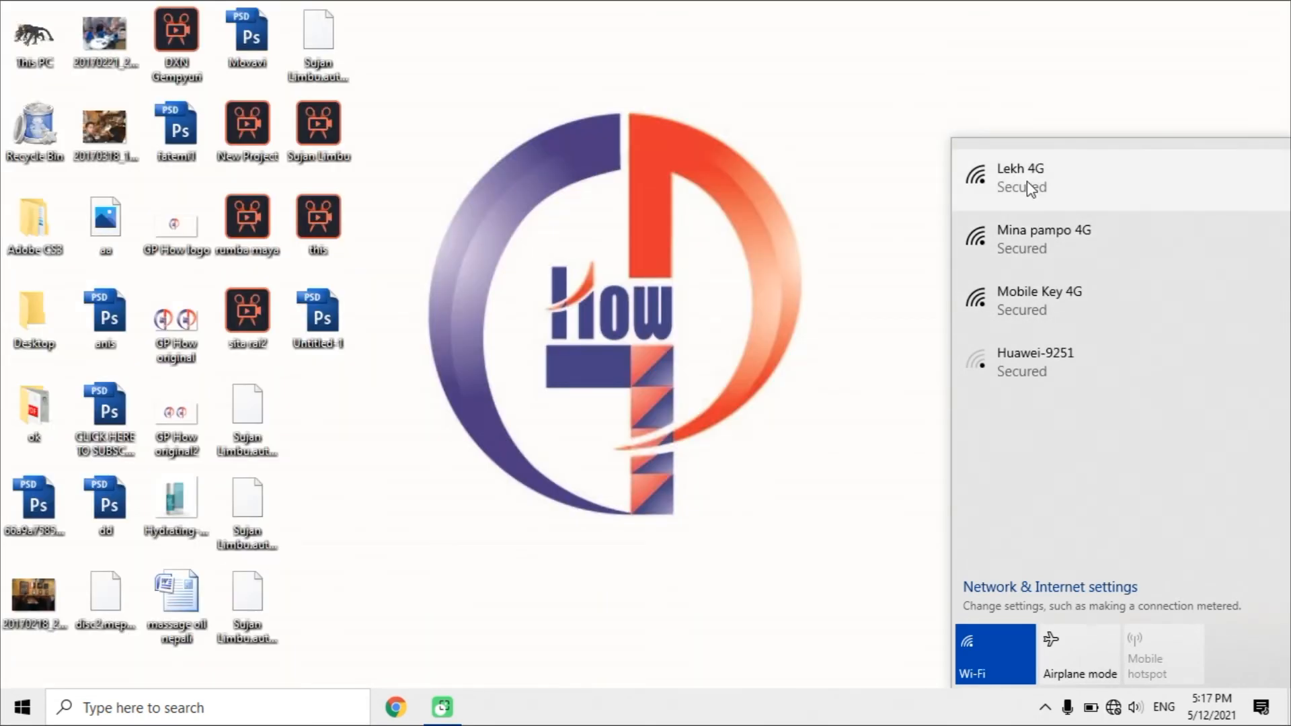
- Connect to Lekh 4G using the new security key, then dismiss the Wi-Fi panel
click(1030, 188)
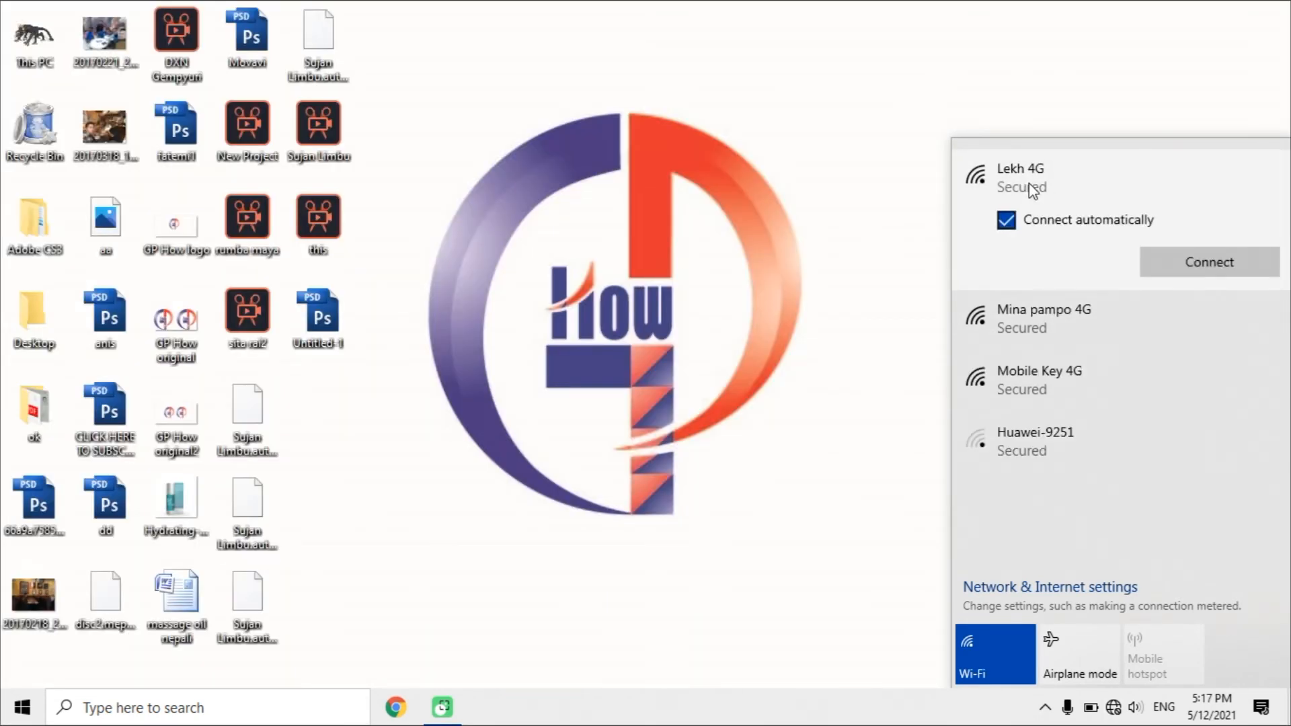
click(1211, 264)
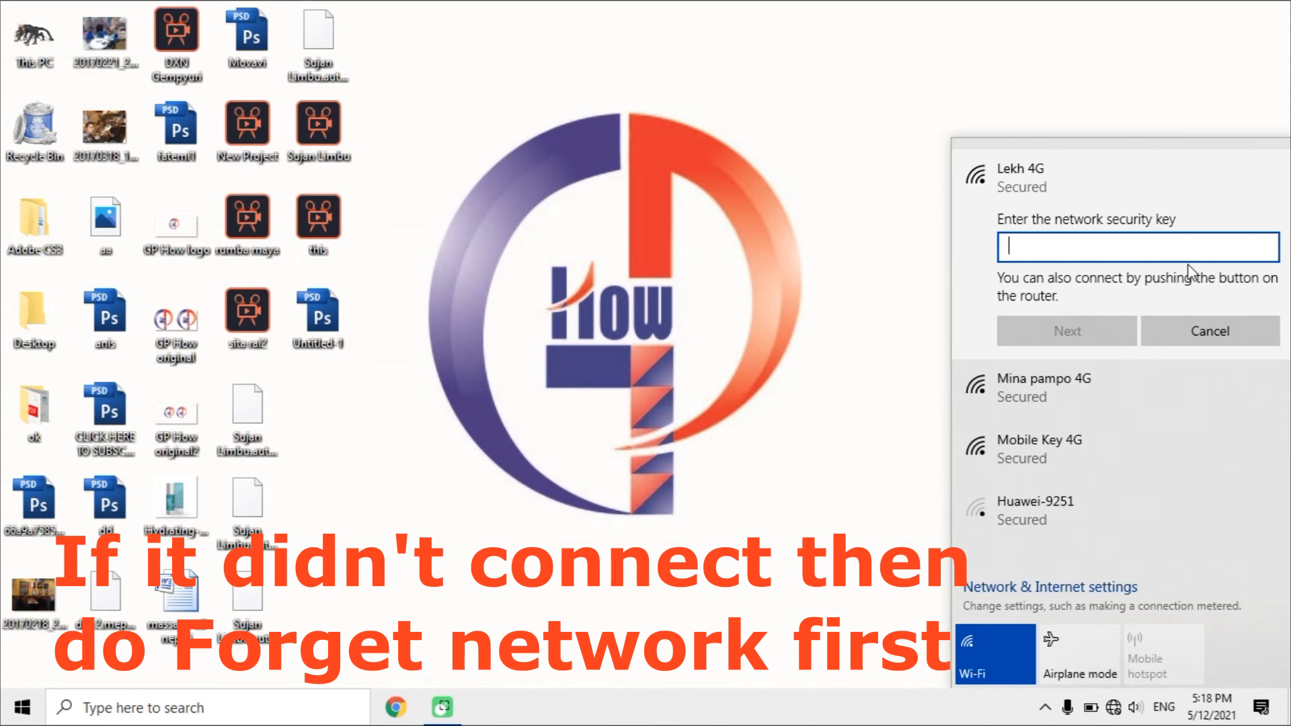
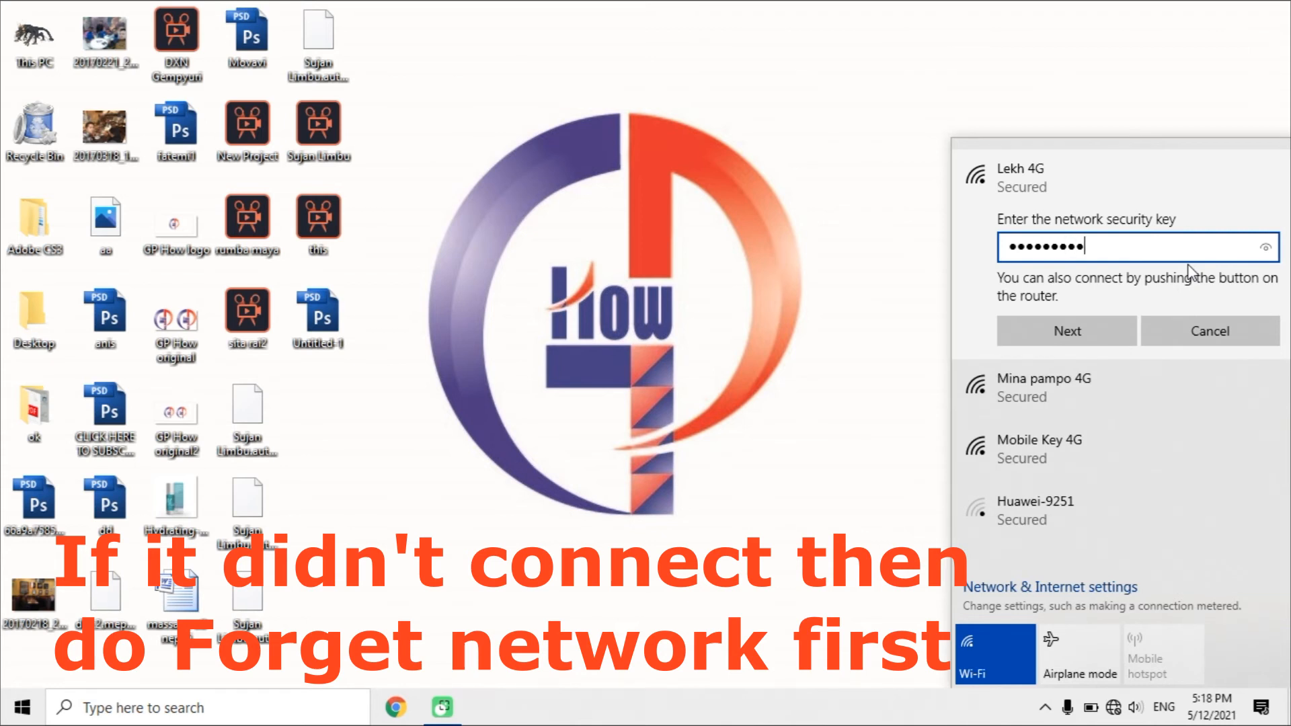
click(1265, 248)
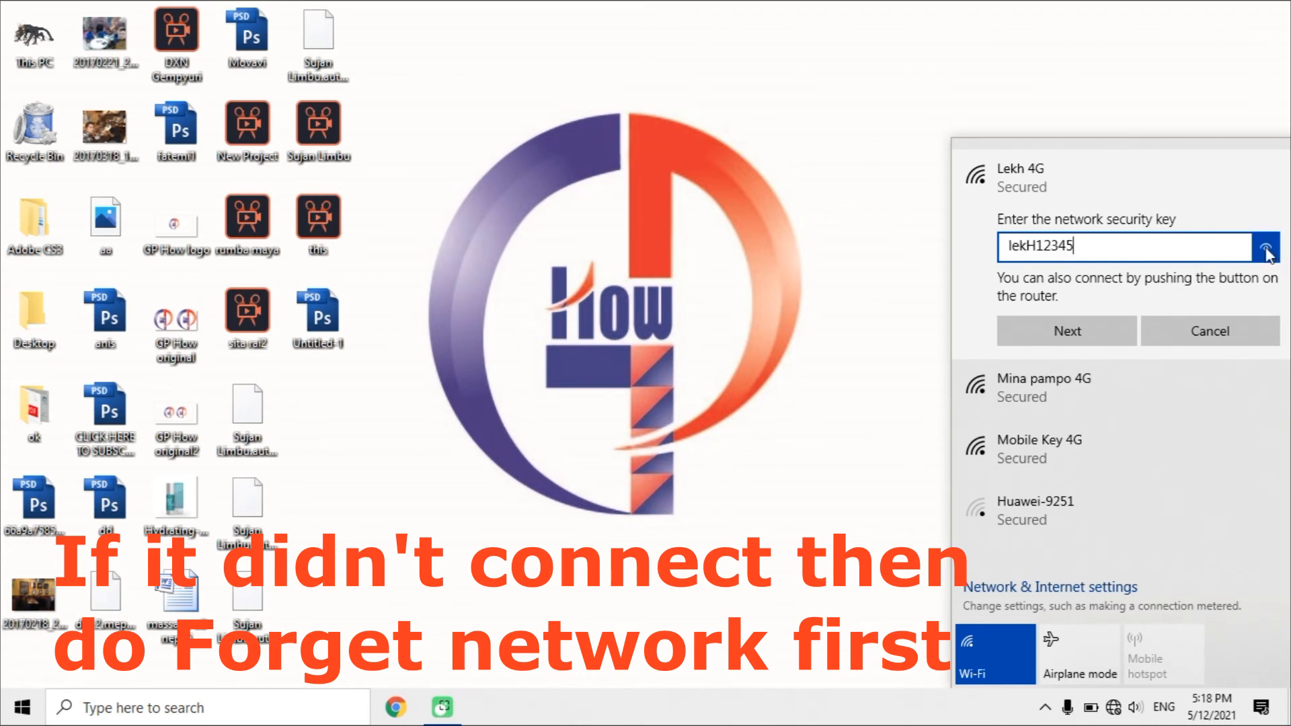
click(1076, 331)
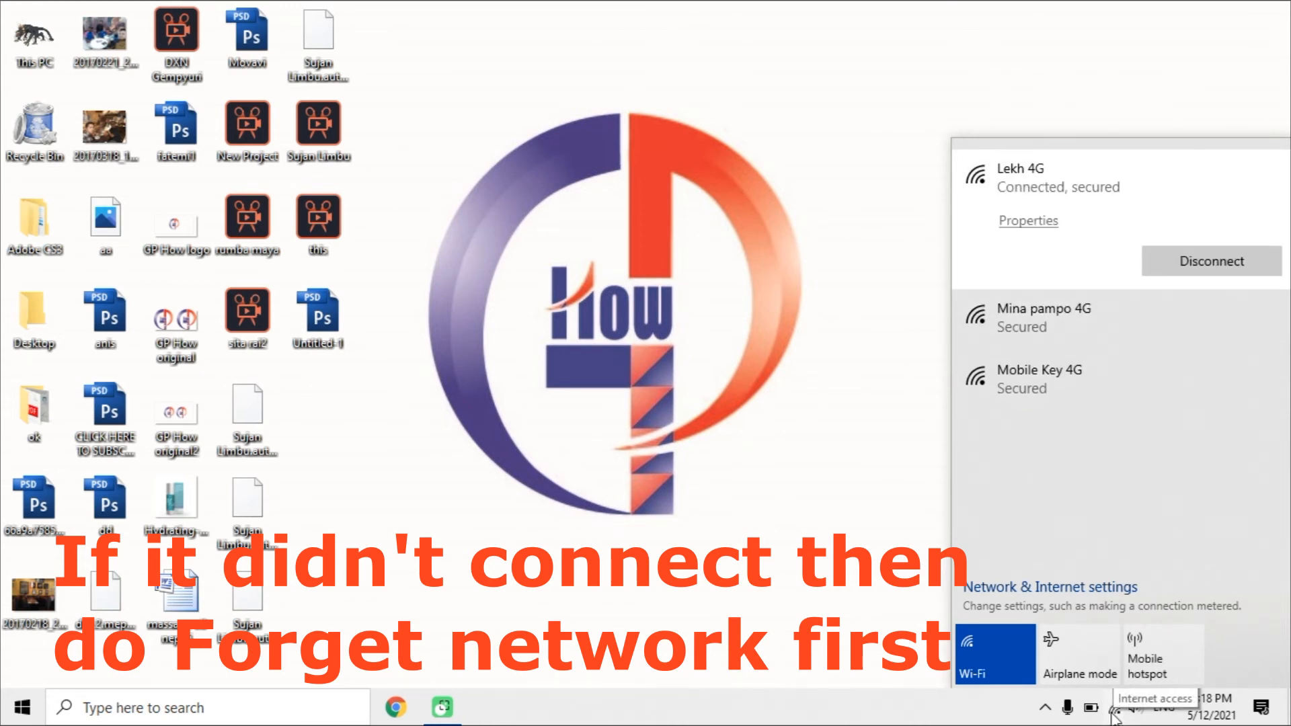
click(656, 373)
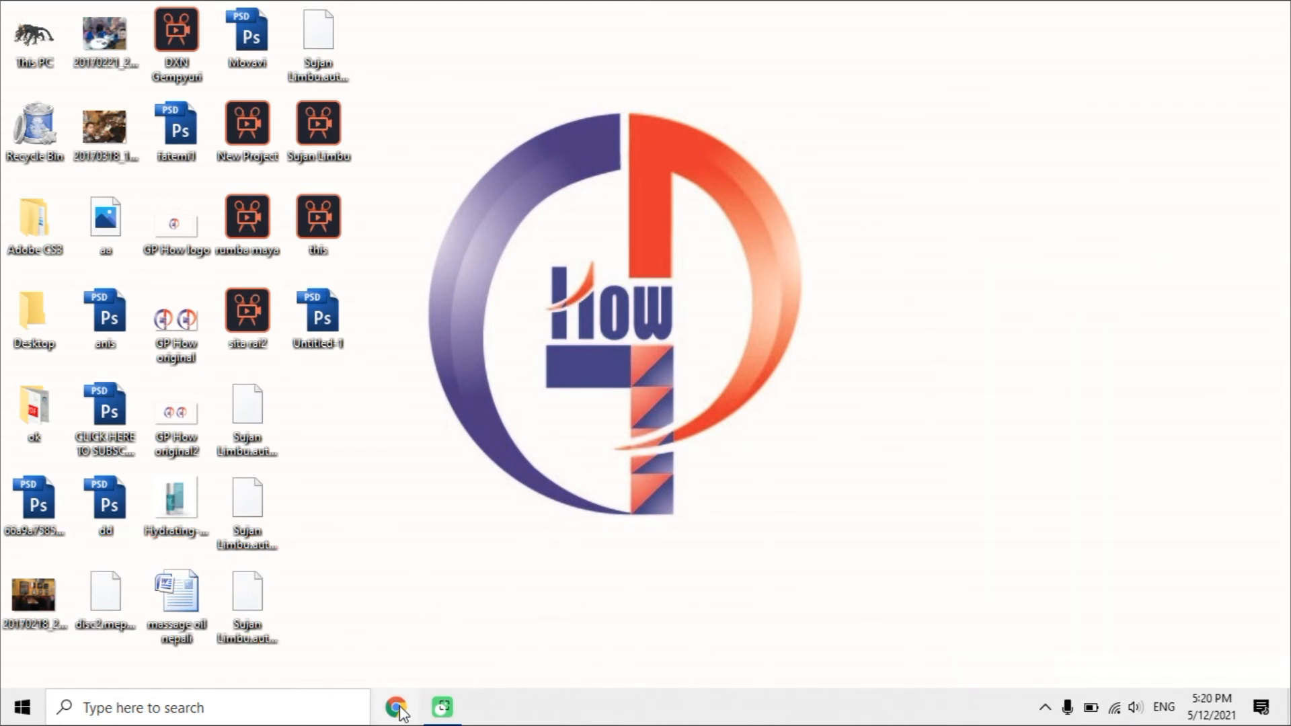
- Reopen Chrome and load the router login page at //192.168.100.1
click(396, 713)
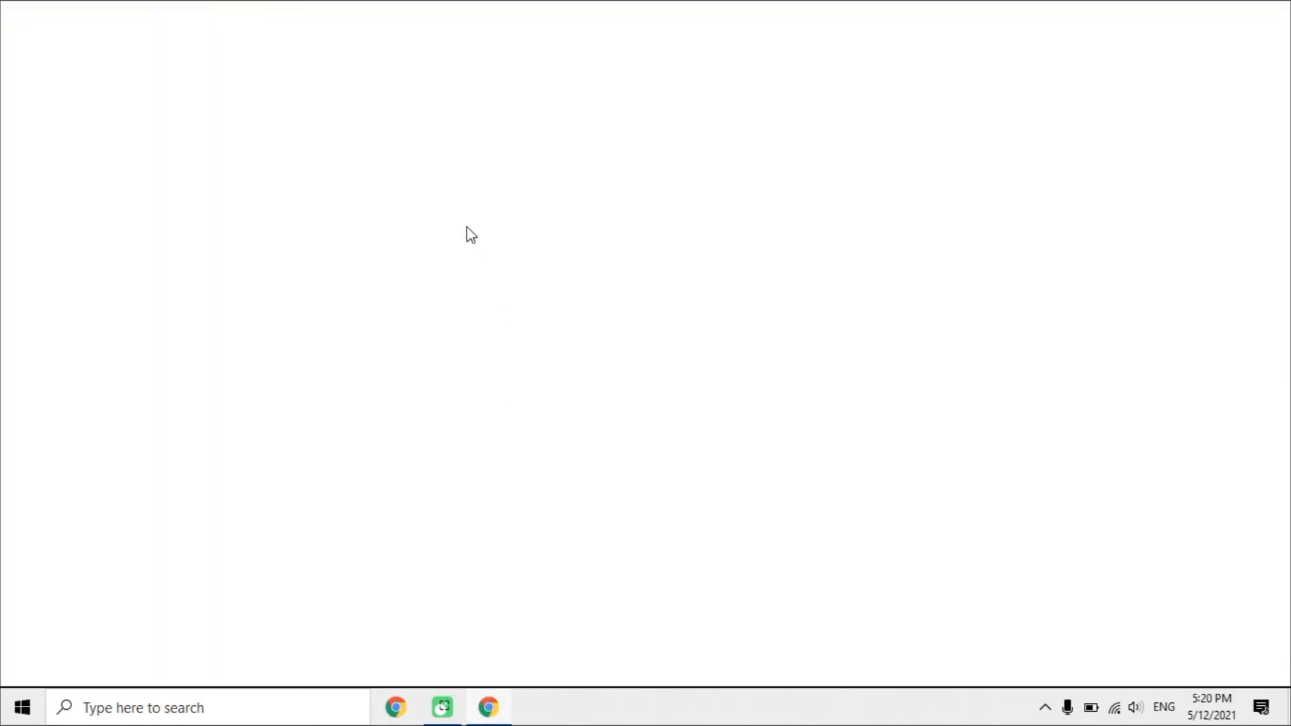
click(264, 50)
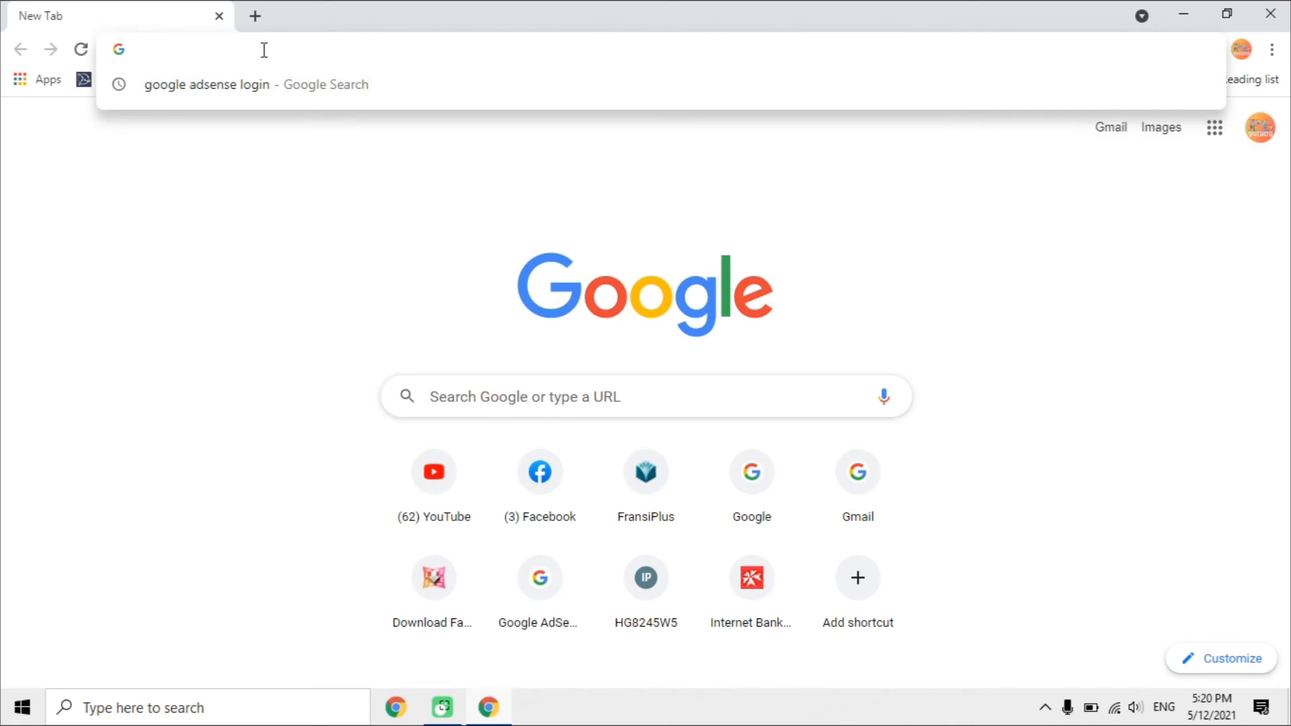
text(//192)
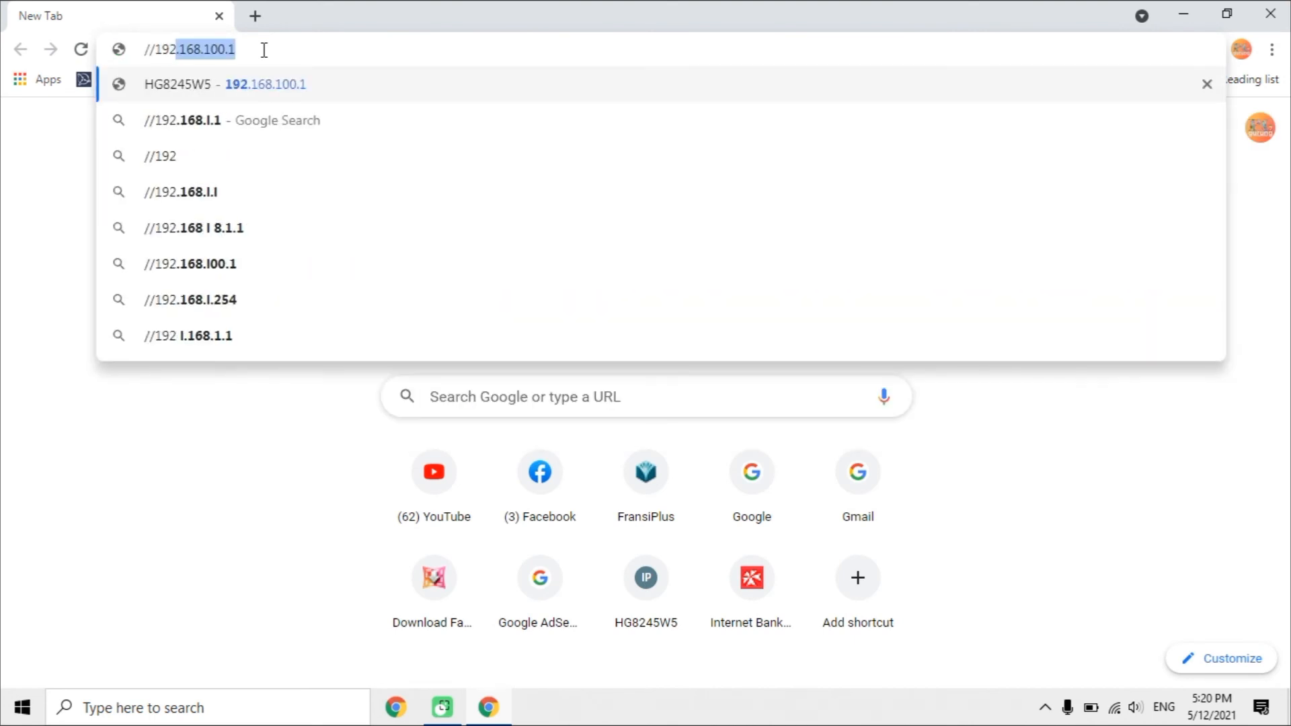
text(.168.100.1)
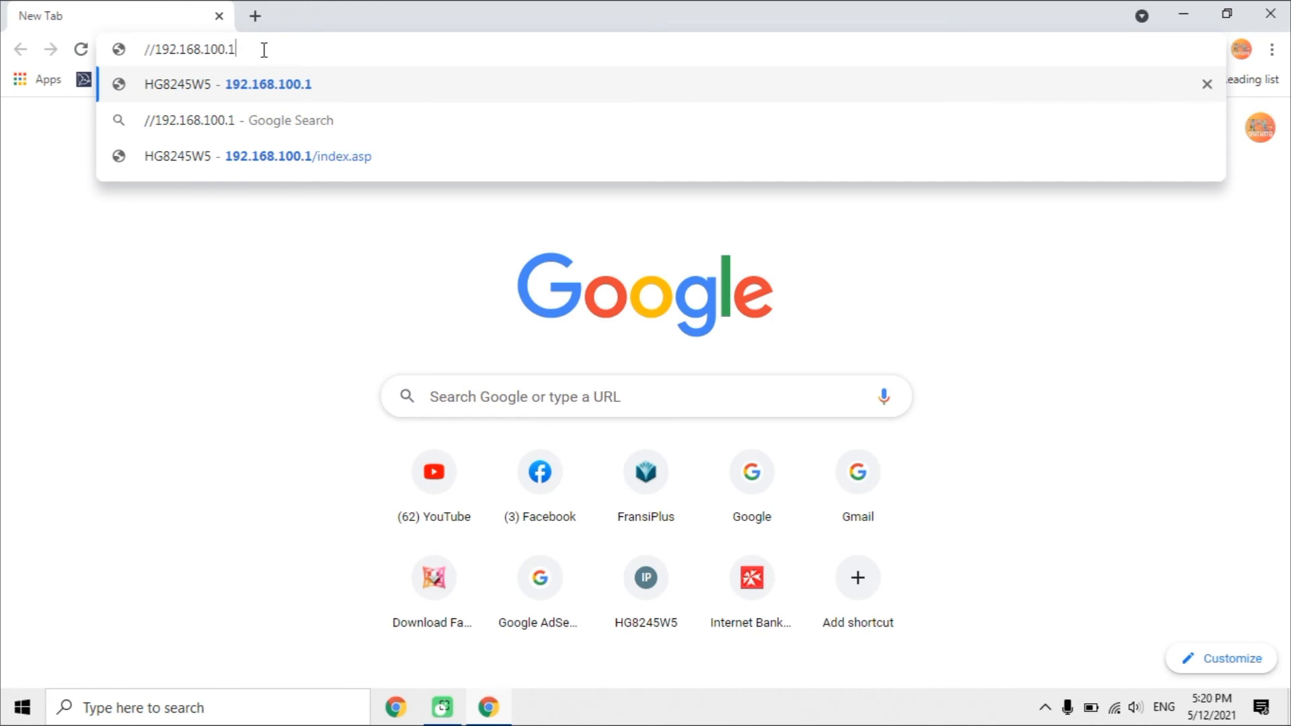
key(Return)
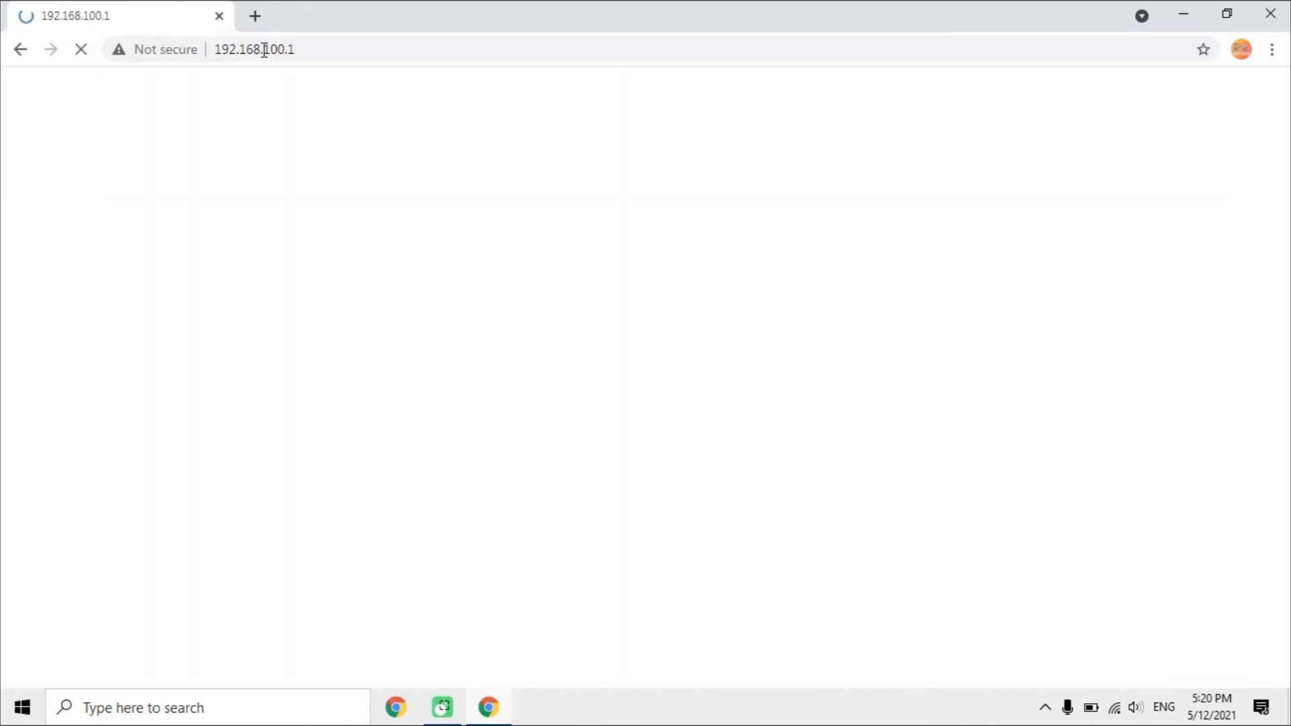
- Switch the login page to English and sign in with the administrator account and password
click(815, 269)
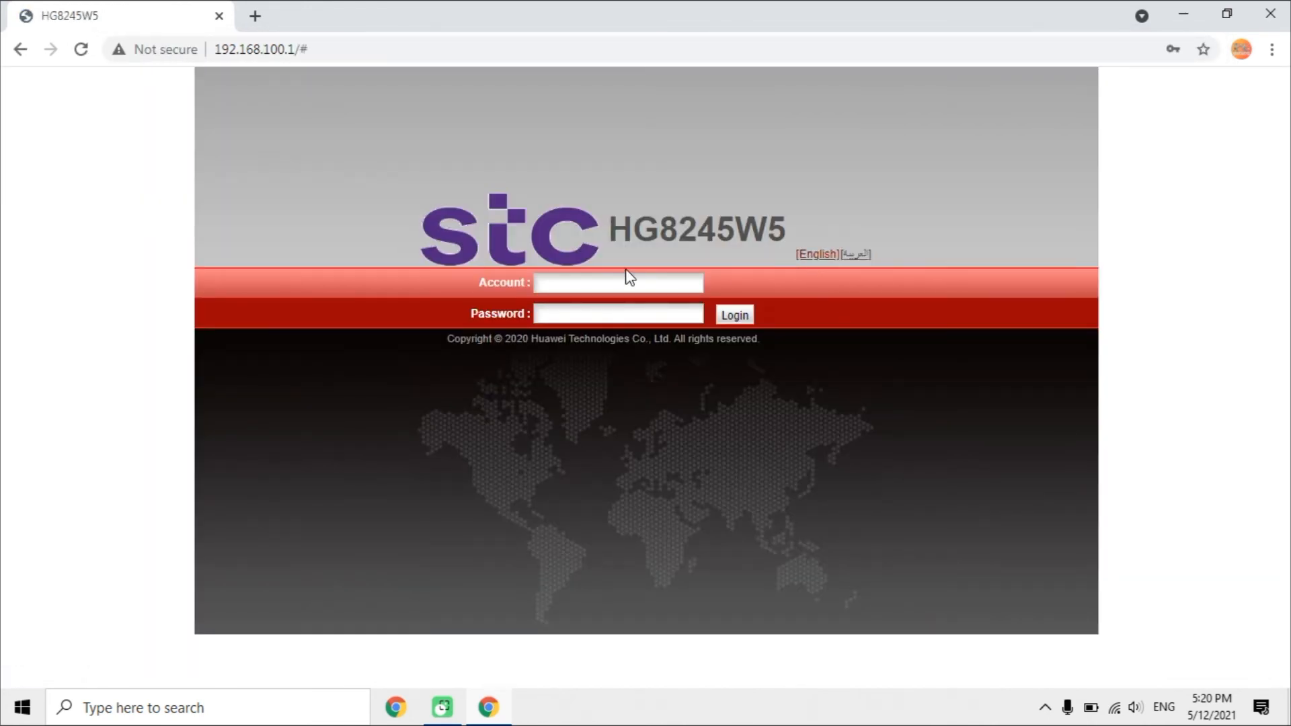
click(587, 285)
text(telecomadmin)
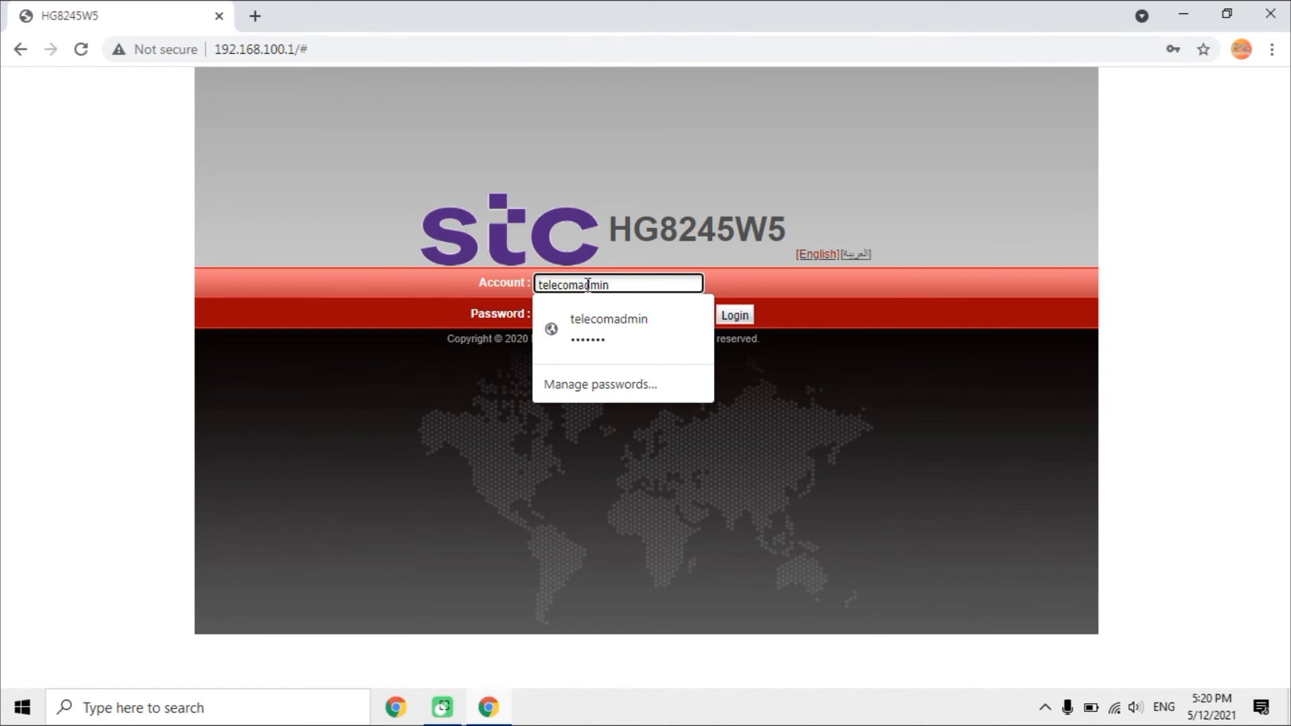
key(Tab)
key(Return)
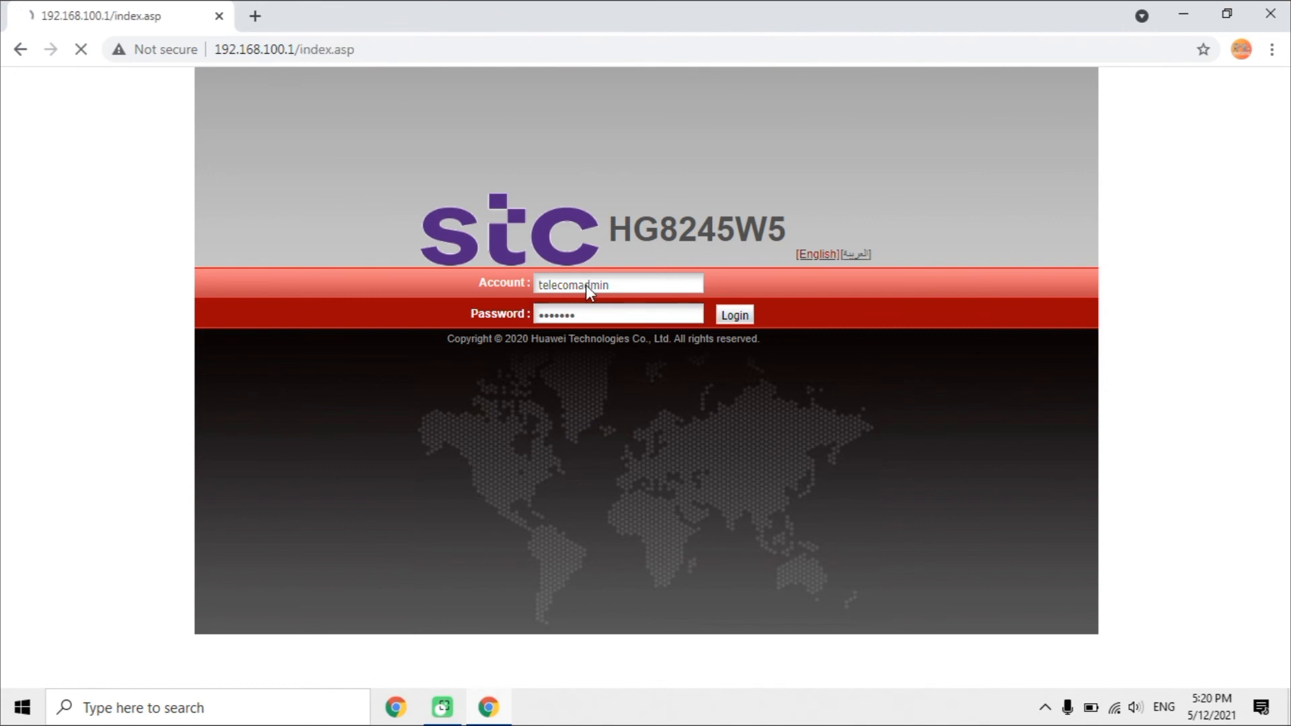